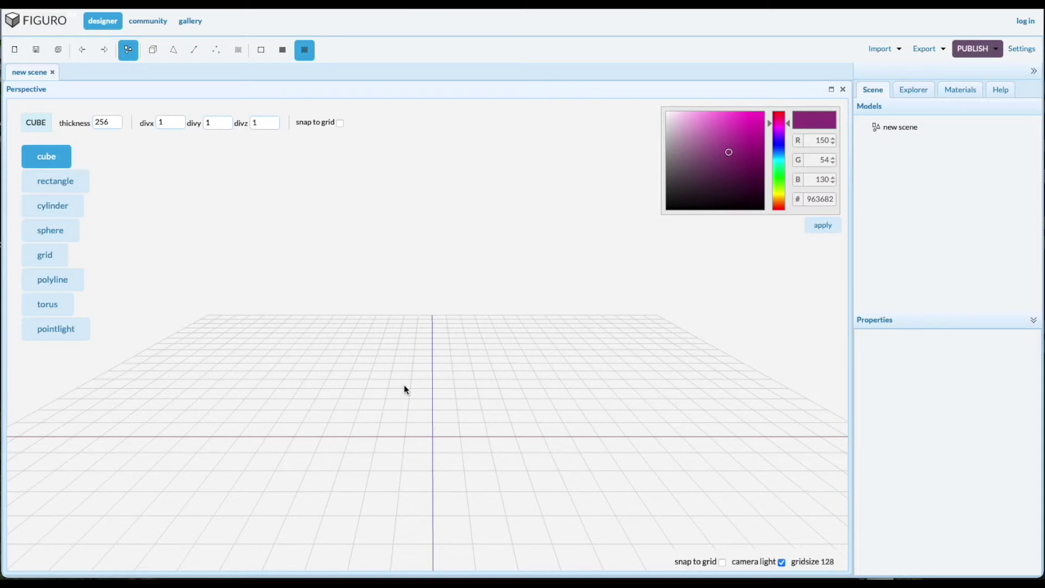
Place a green sphere1 on the grid and move it to absolute position 0, 0, 0.
left_click(58, 231)
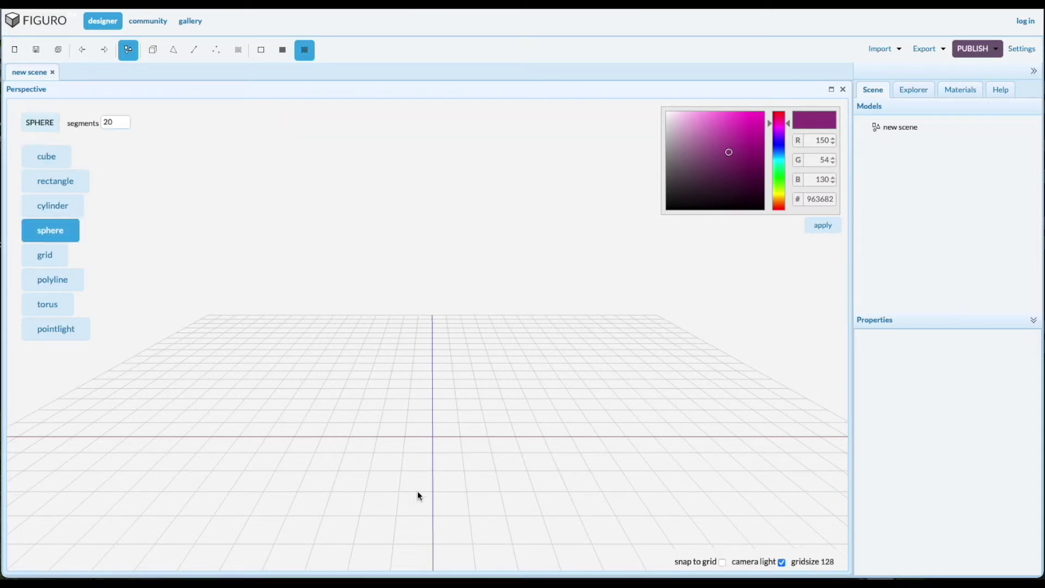
left_click(408, 420)
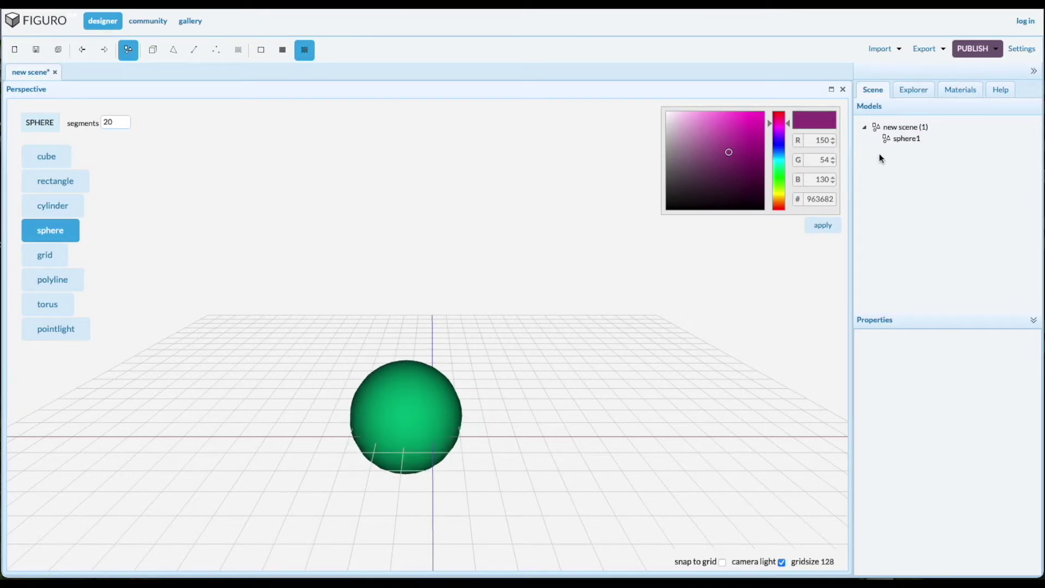
left_click(902, 139)
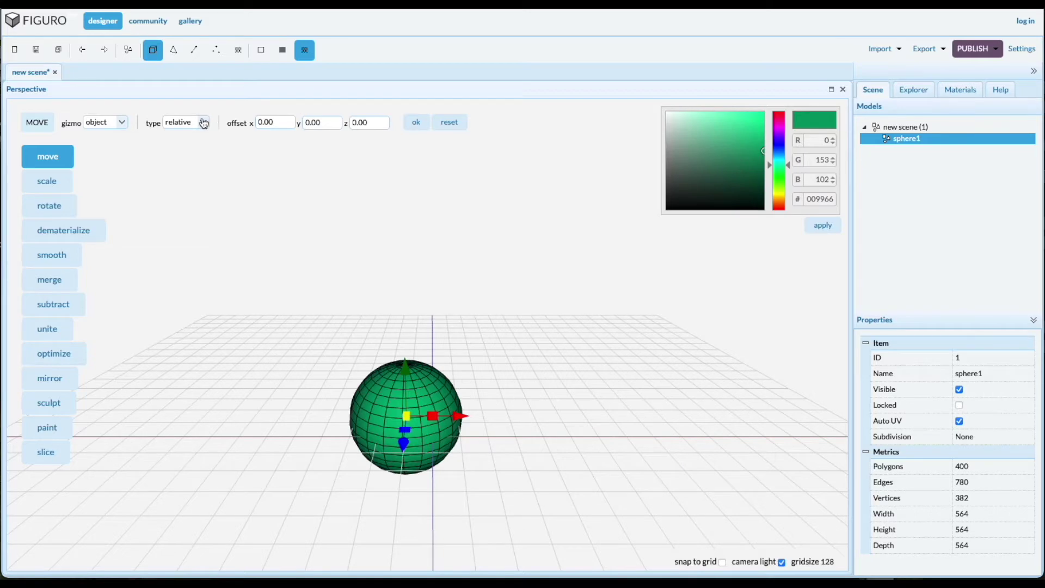
left_click(203, 123)
left_click(190, 152)
left_click(414, 125)
left_click_drag(329, 293, 331, 273)
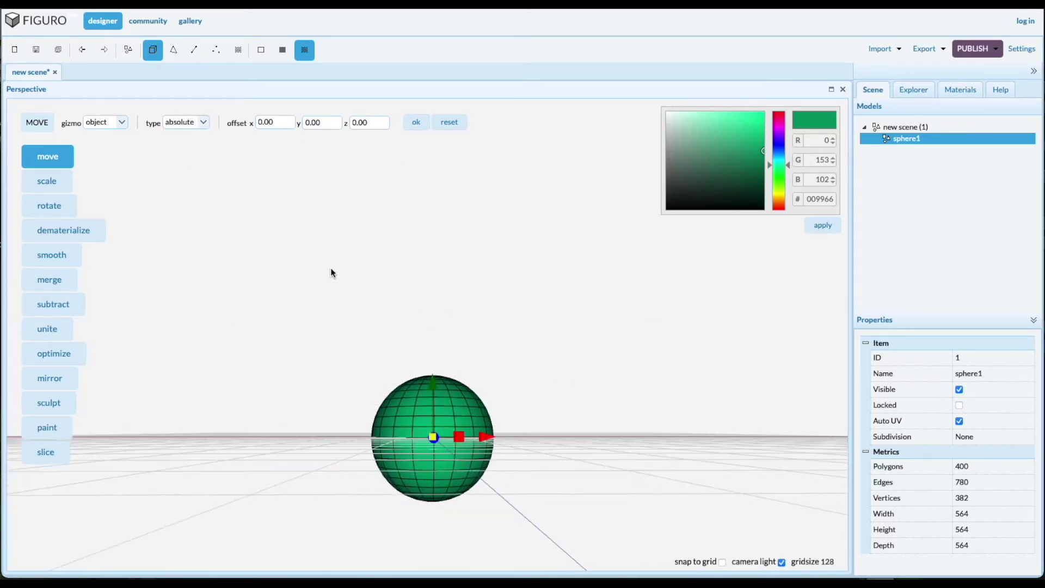
scroll(443, 480, "up", 6)
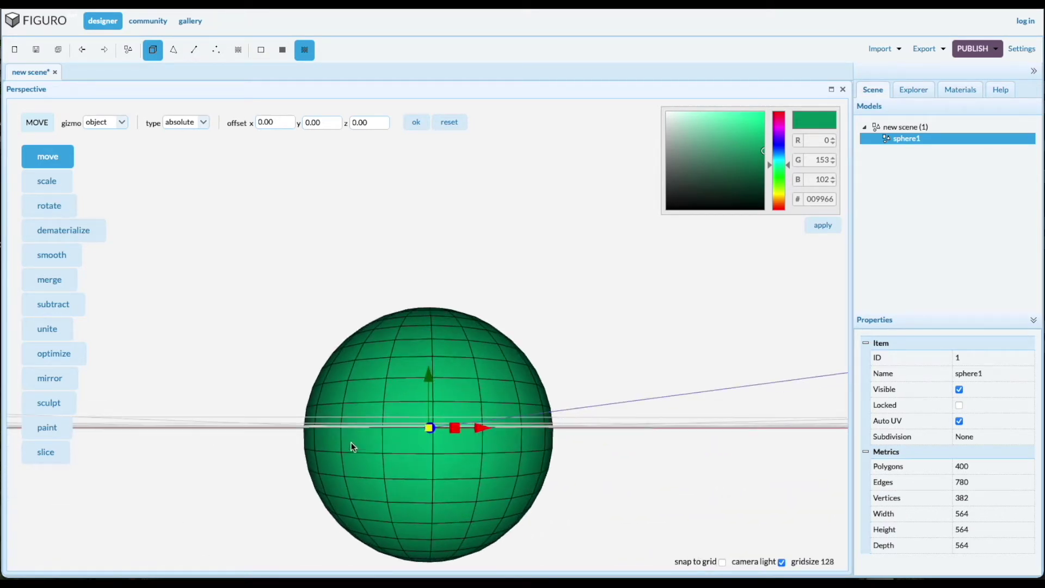
Extract the upper half of sphere1's polygons into a new 200-polygon model, deleting the originals.
left_click(172, 53)
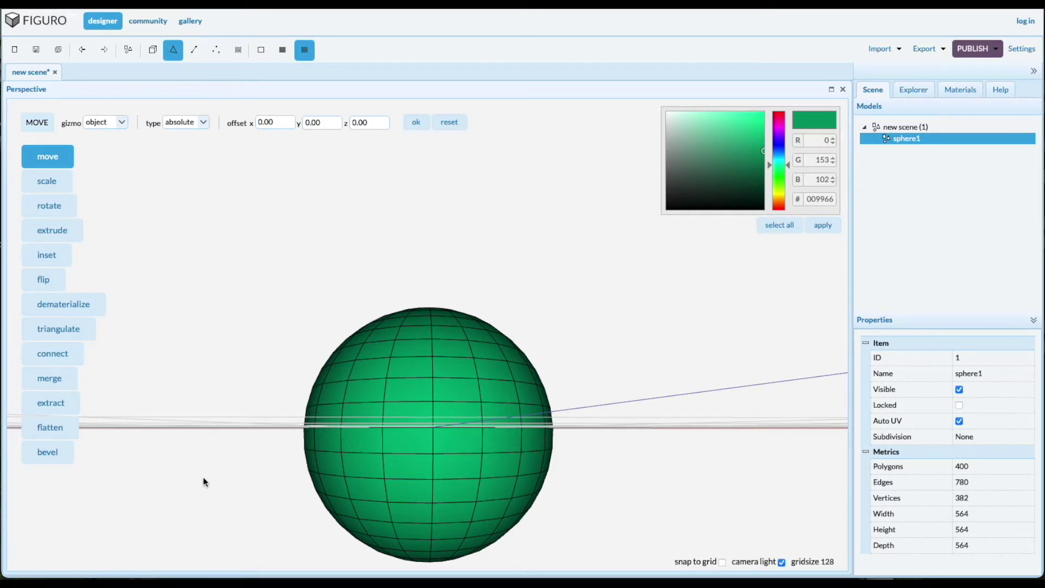
left_click_drag(244, 271, 598, 441)
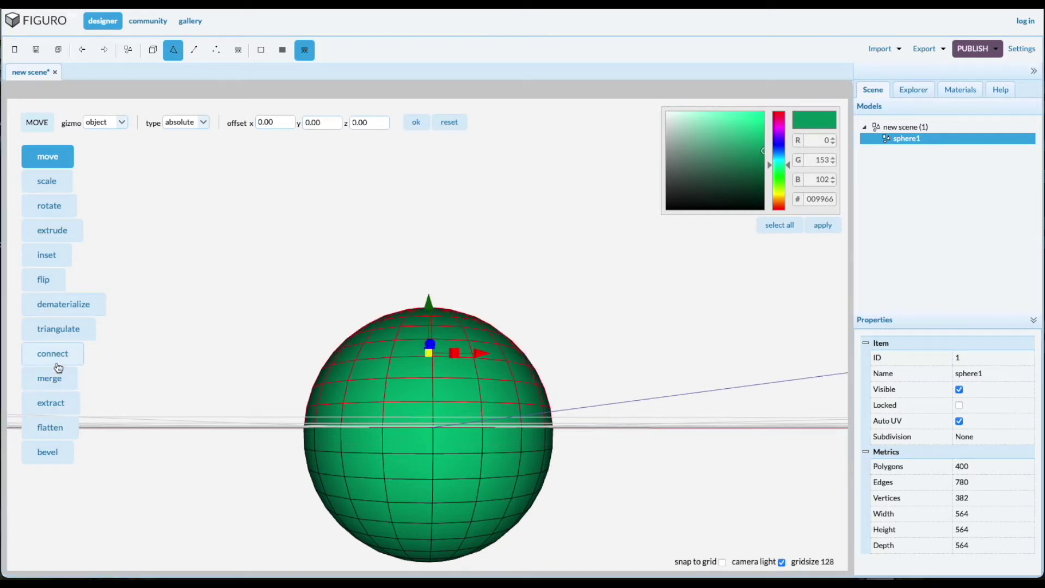
left_click(52, 401)
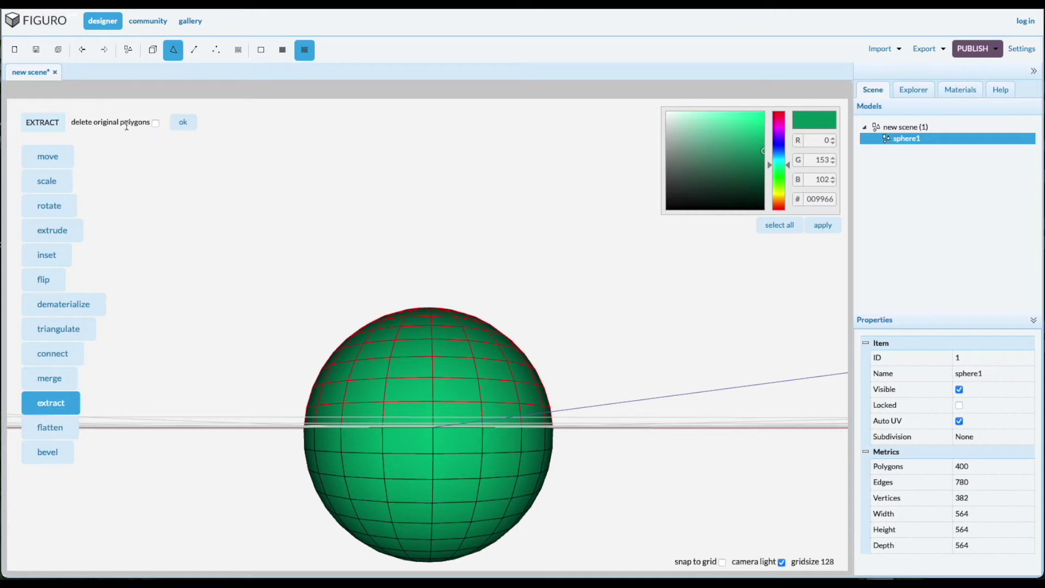
left_click(155, 123)
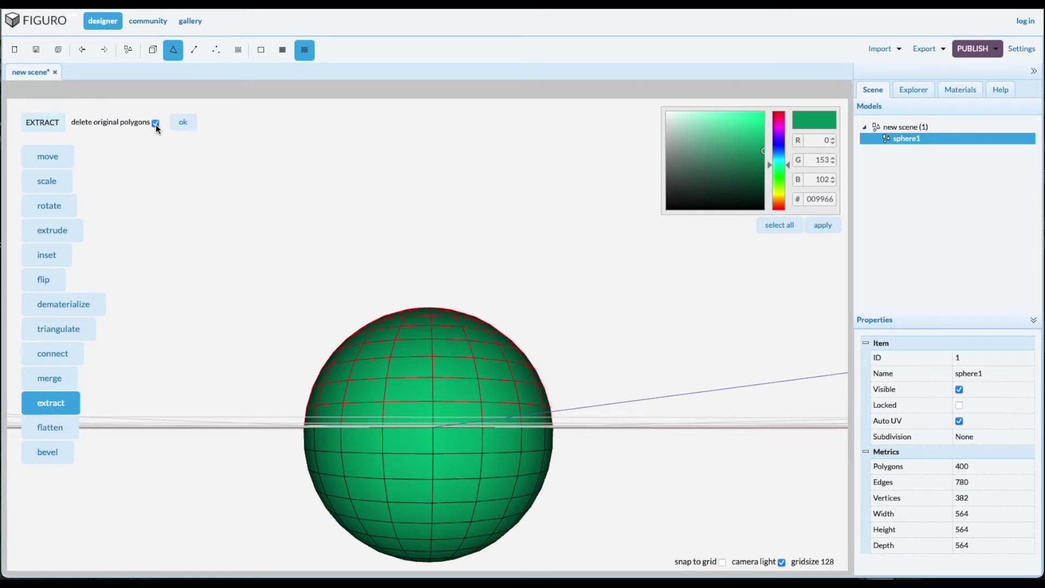
left_click(183, 122)
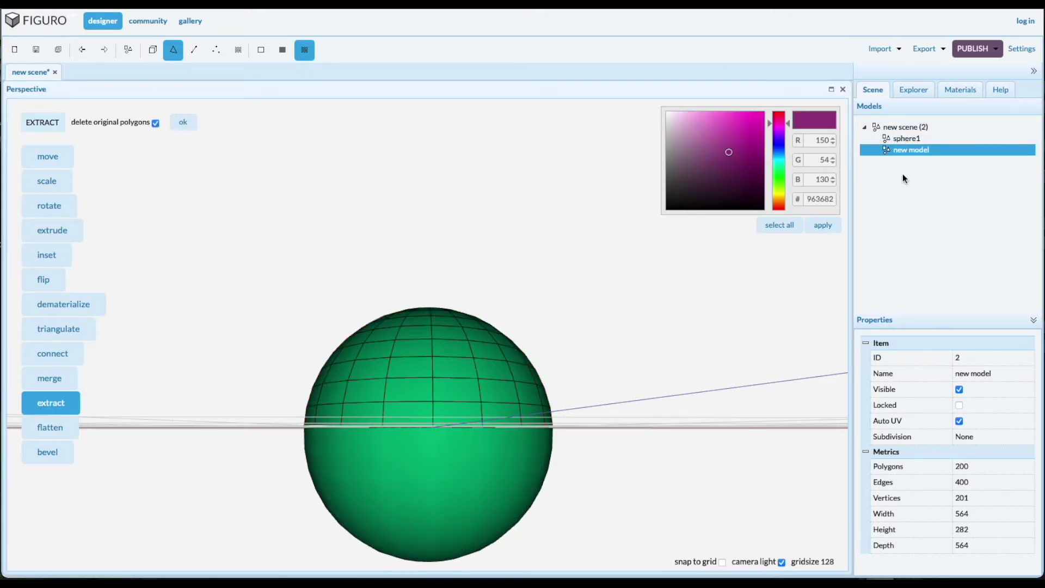
Select the extracted new model and drag its Y arrow to lift the hemisphere upward.
left_click(904, 140)
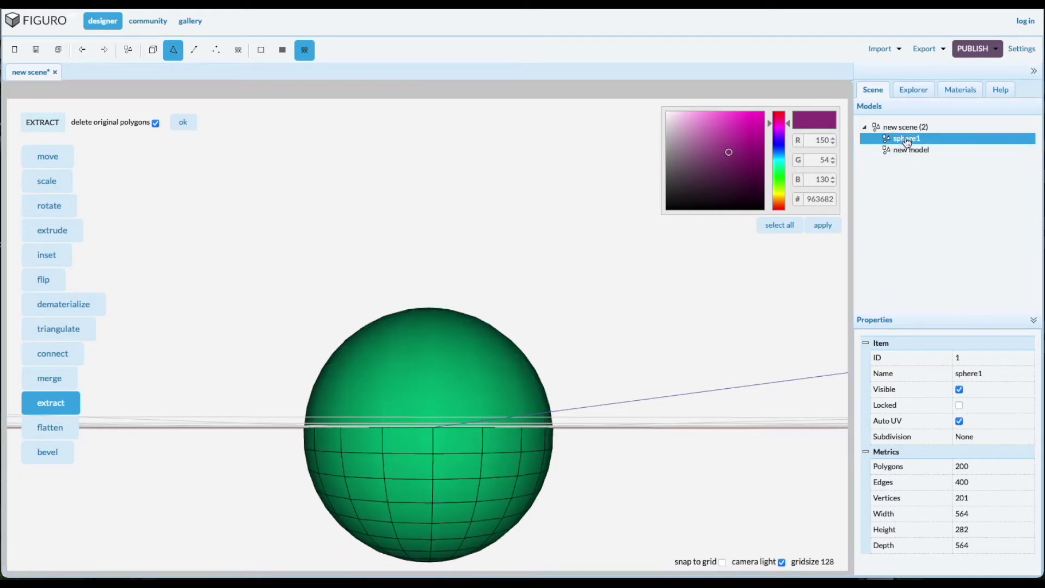
left_click(910, 151)
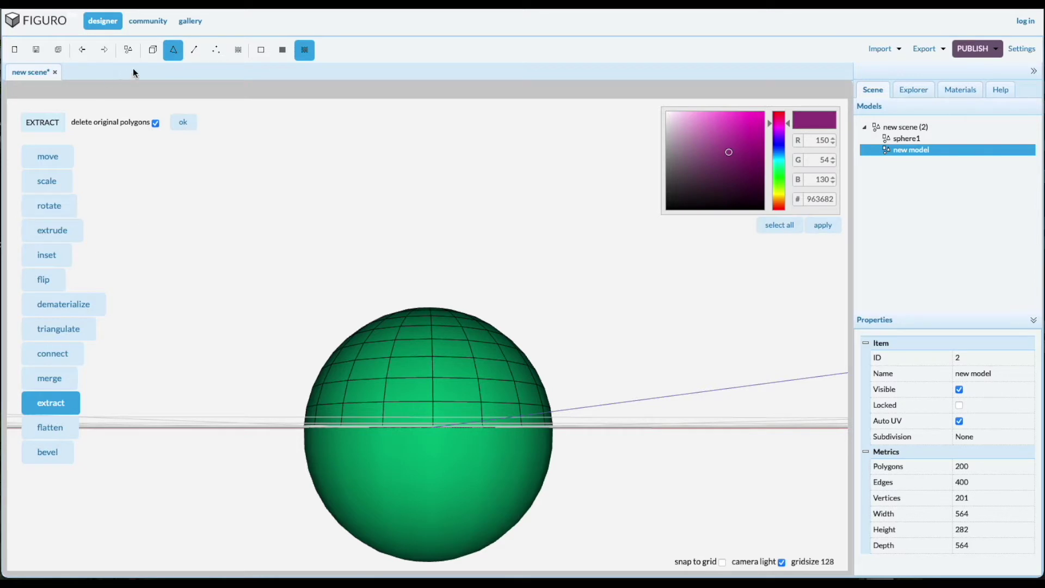
left_click(153, 50)
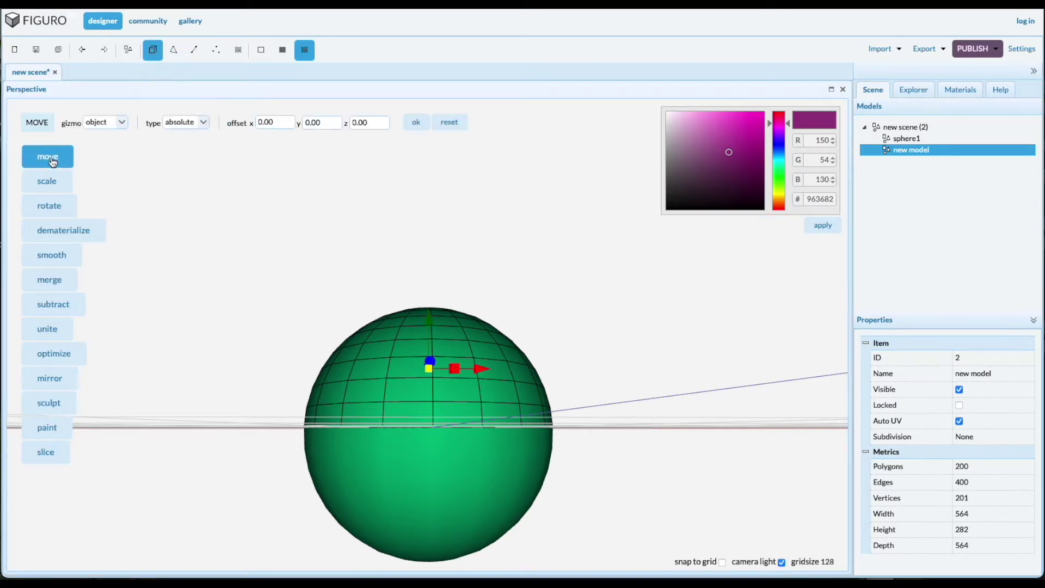
left_click_drag(336, 267, 383, 226)
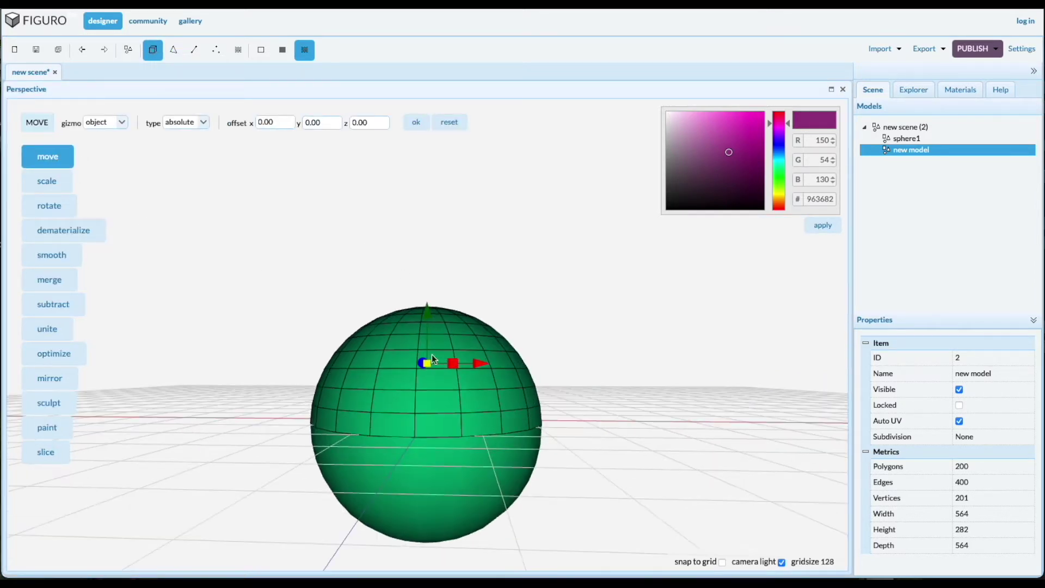
scroll(430, 365, "down", 2)
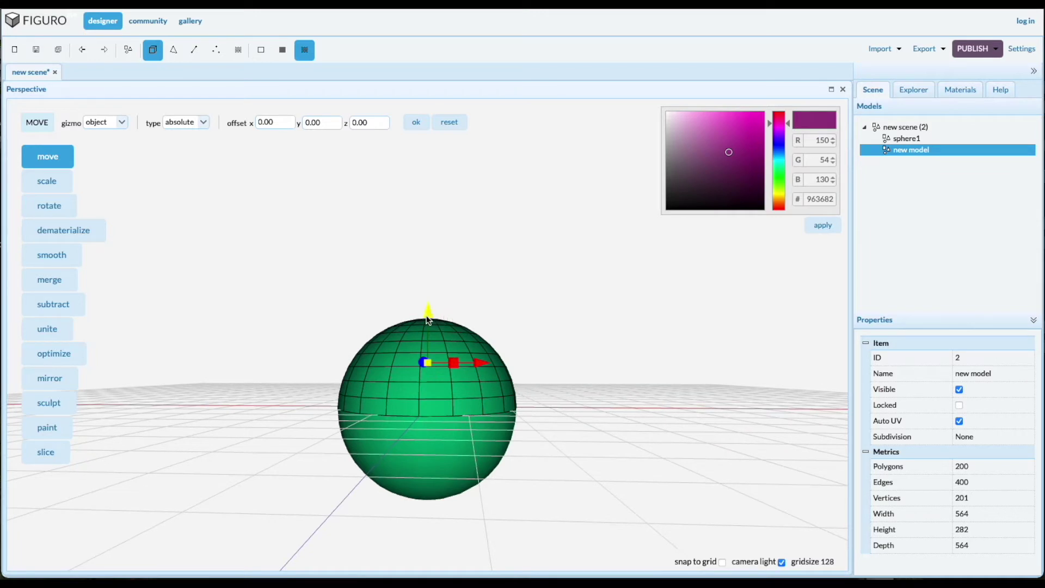
left_click_drag(427, 315, 407, 202)
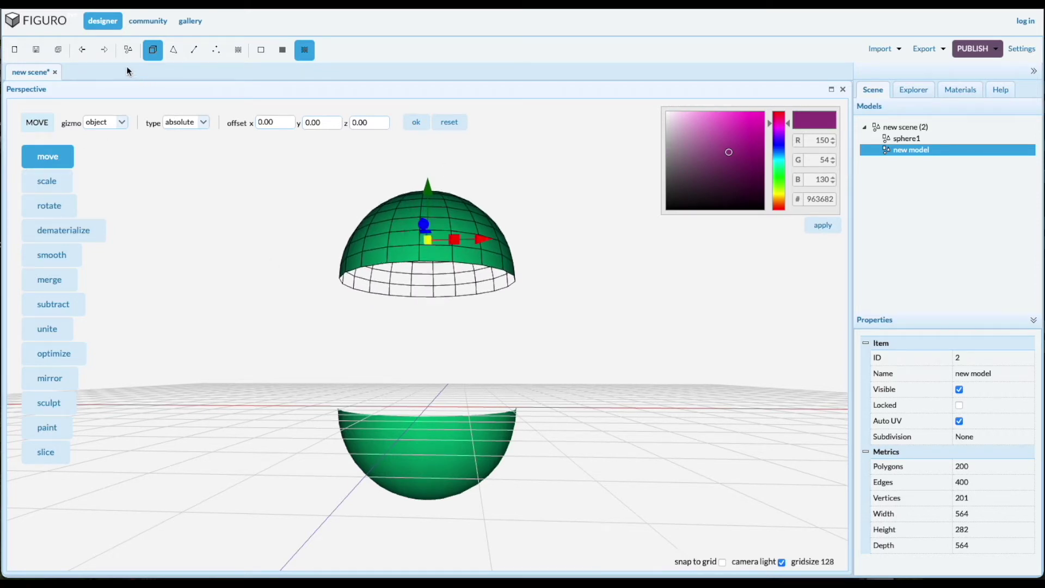
Undo the drag and raise the top hemisphere exactly 400 units with a relative Y offset.
left_click(82, 50)
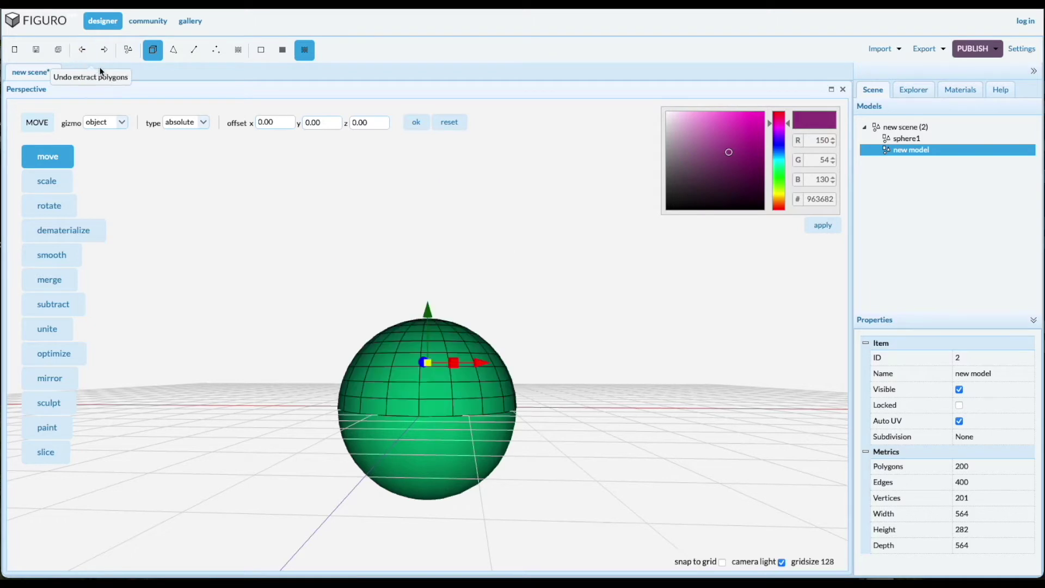
left_click(203, 122)
left_click(184, 134)
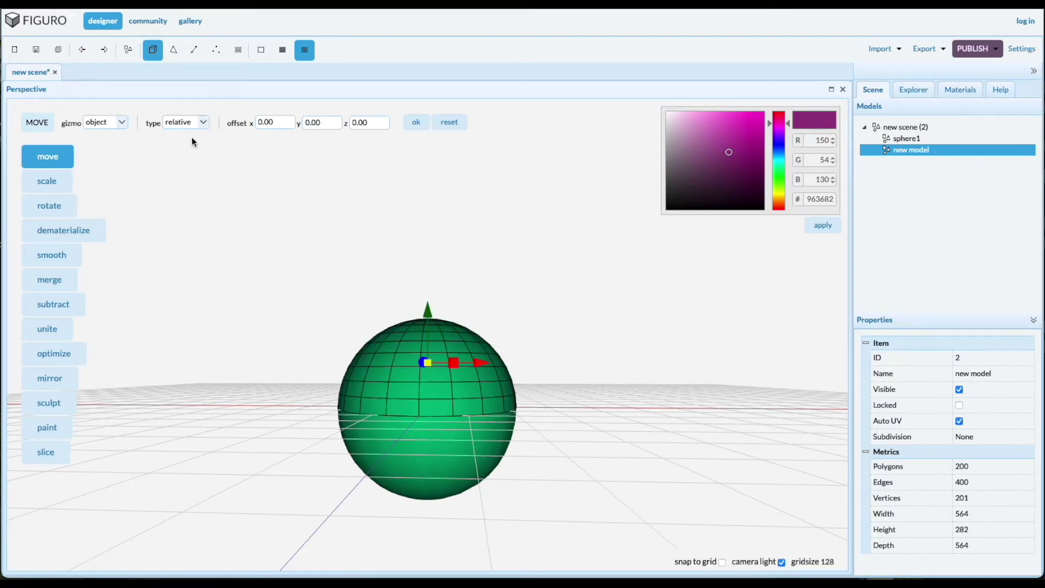
left_click(320, 122)
double_click(320, 122)
type("400")
left_click(414, 123)
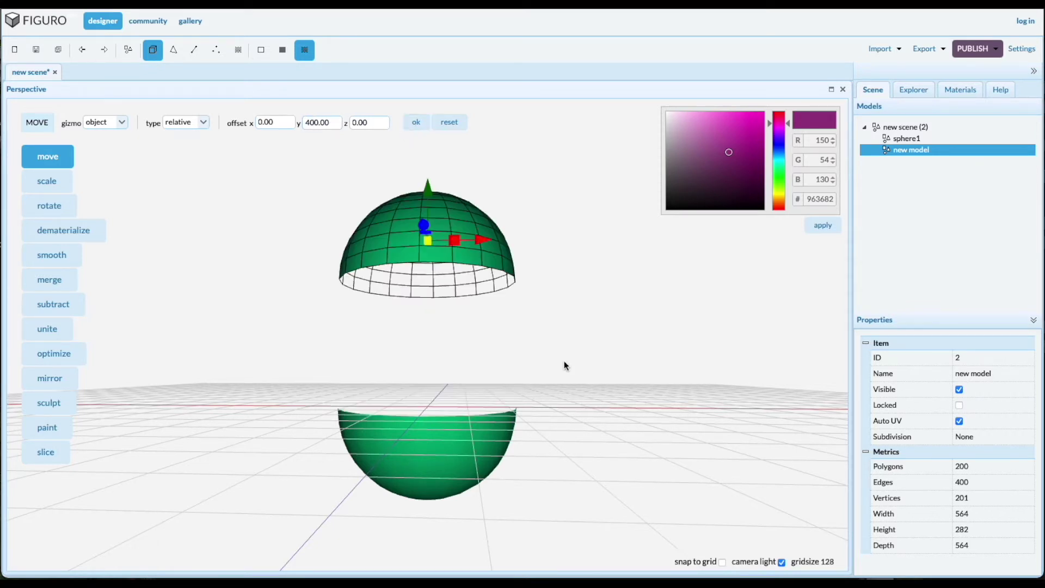
left_click_drag(564, 335, 580, 339)
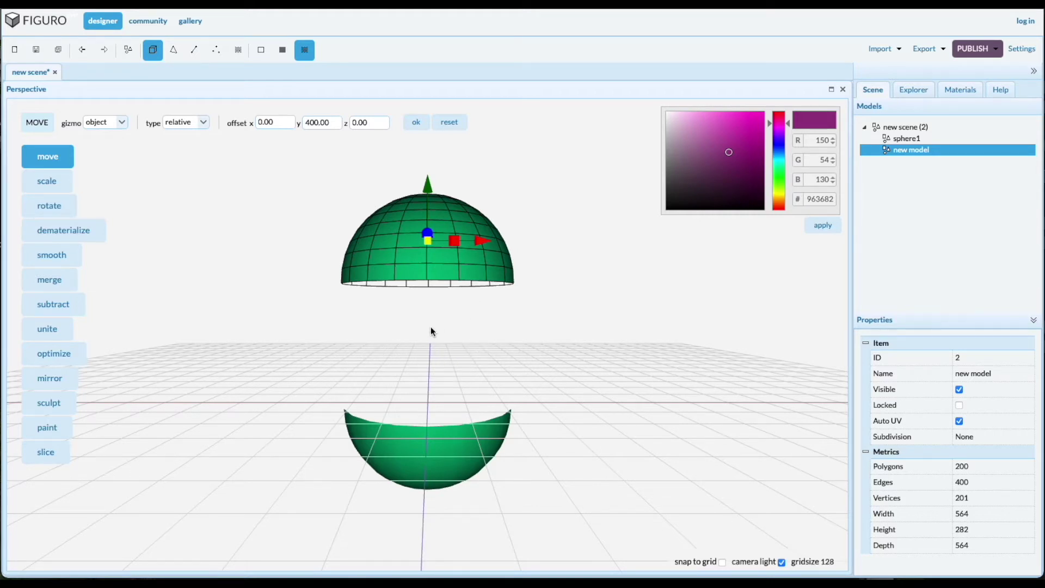
left_click_drag(430, 326, 432, 328)
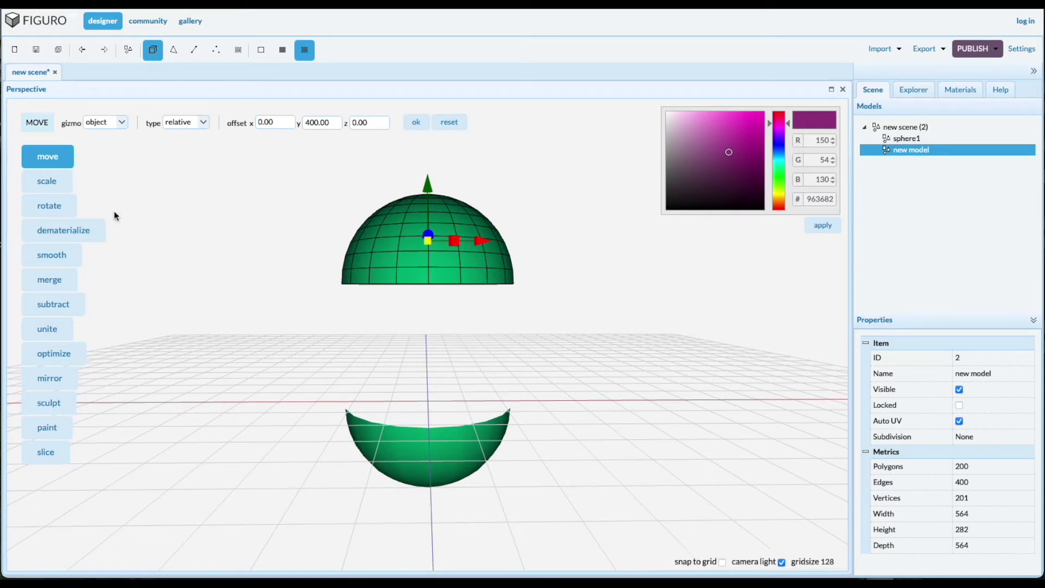
left_click(192, 55)
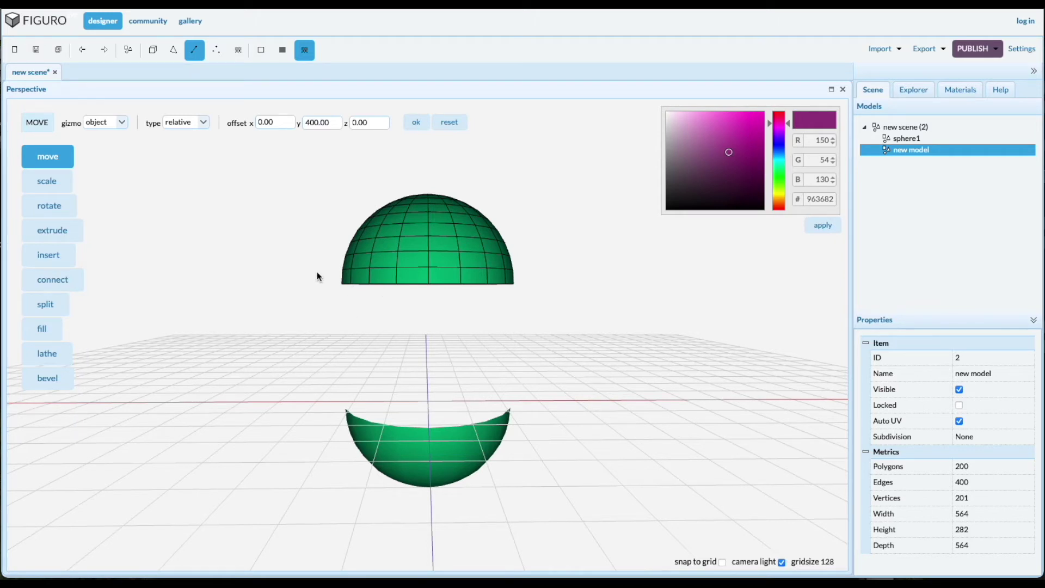
Extrude the top hemisphere's bottom rim edges 400 units downward.
left_click_drag(312, 274, 569, 328)
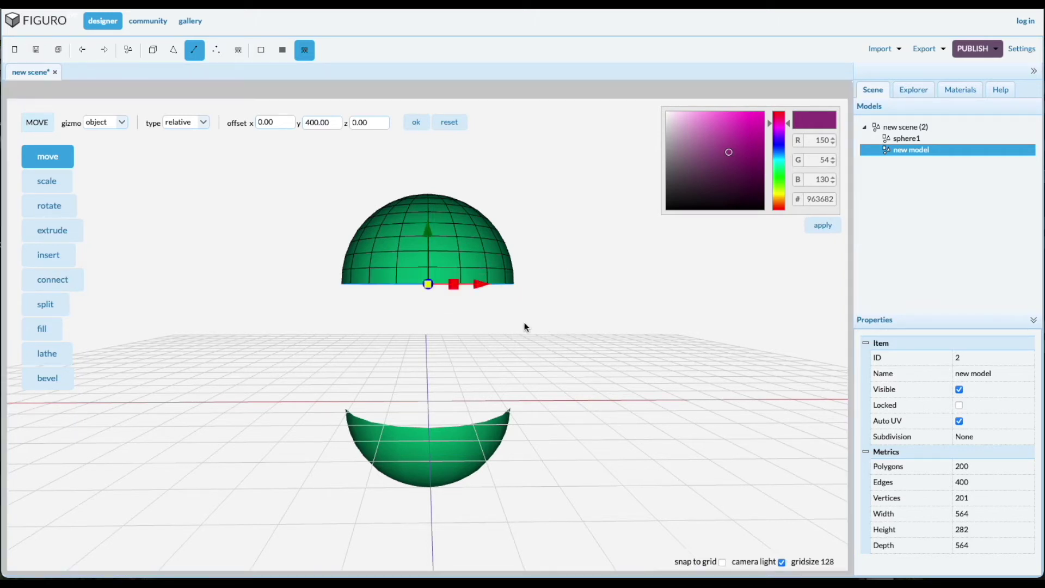
left_click(49, 232)
left_click(298, 122)
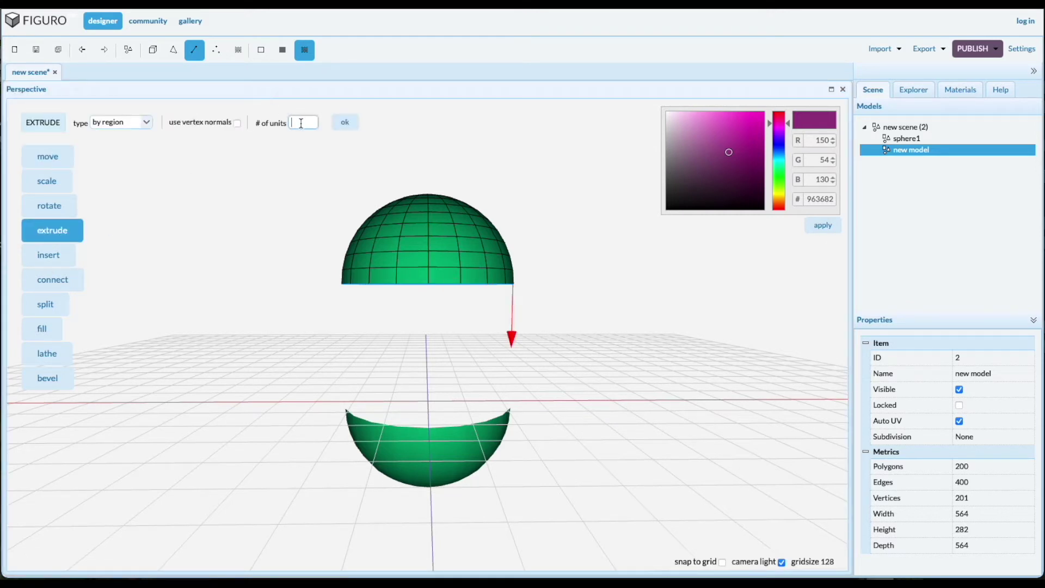
type("400")
left_click(344, 122)
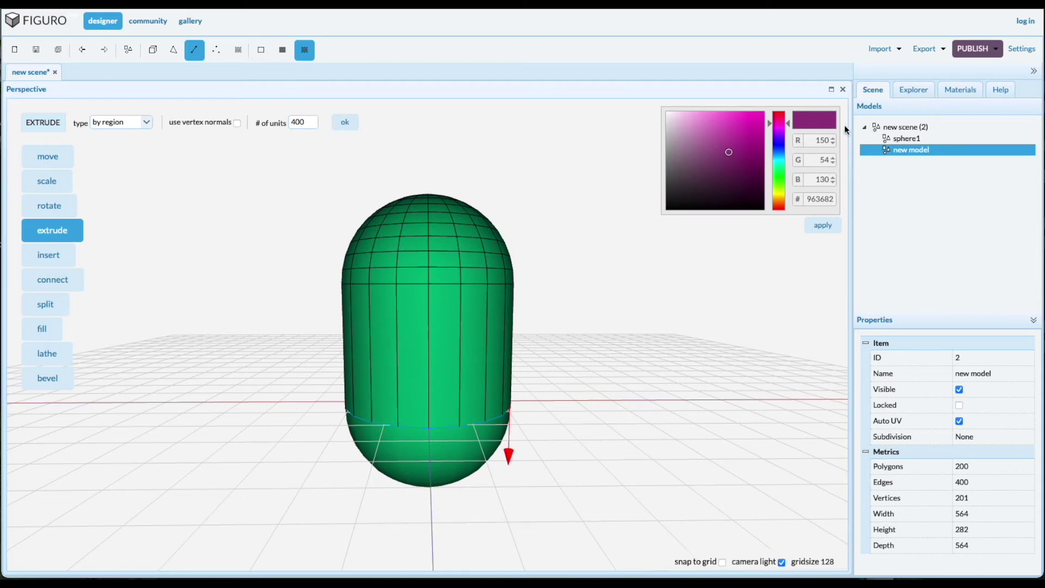
Deselect the capsule and merge its pieces into one 420-polygon model.
left_click(153, 50)
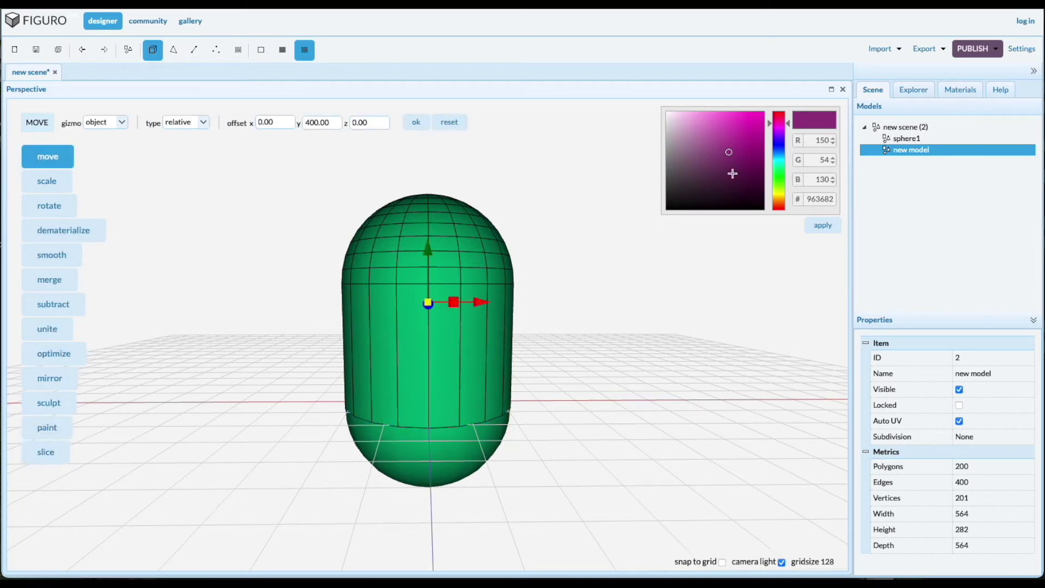
right_click_drag(281, 441, 312, 414)
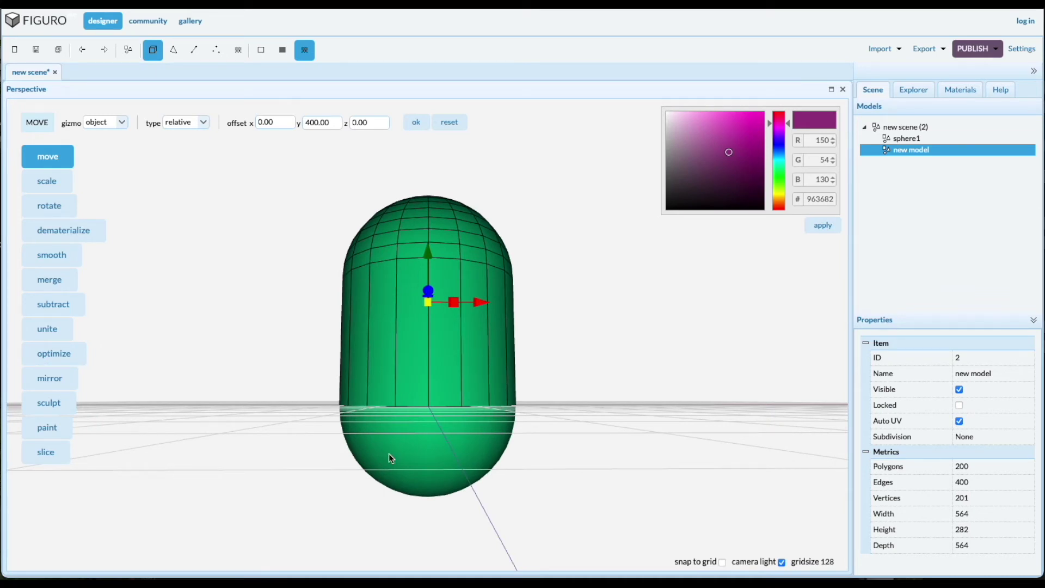
left_click(411, 481)
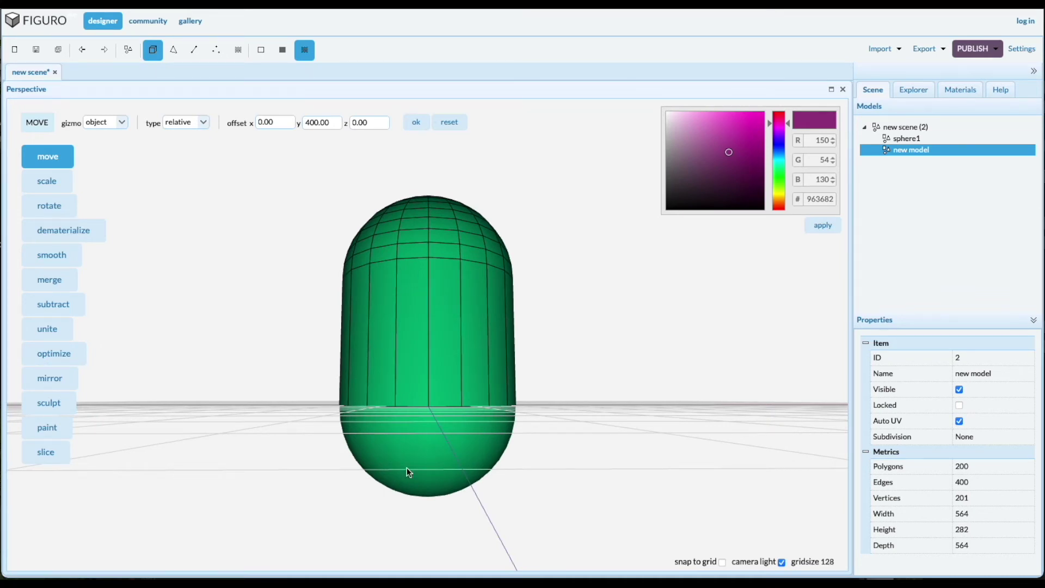
left_click(428, 484)
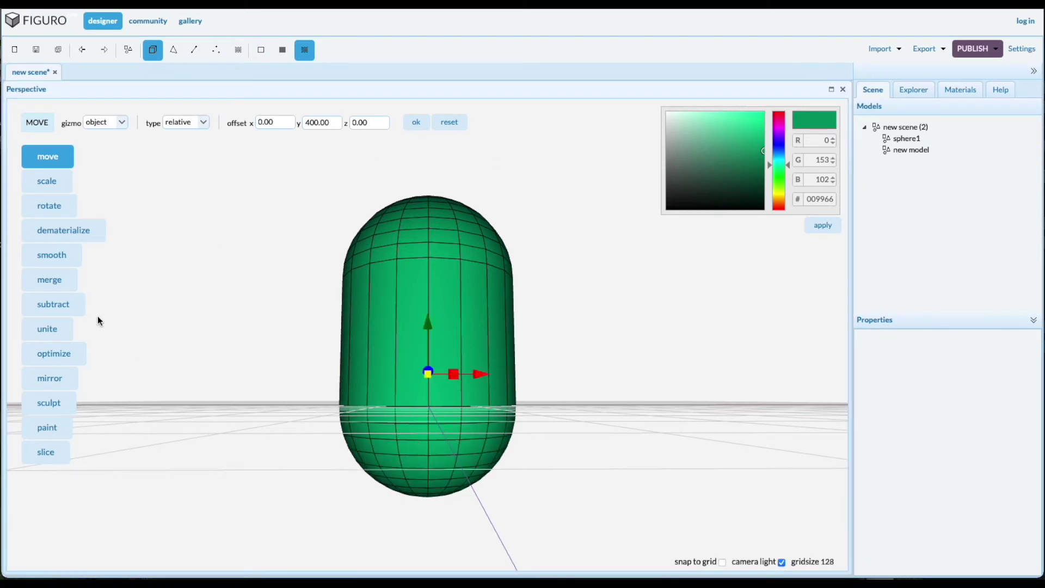
left_click(50, 280)
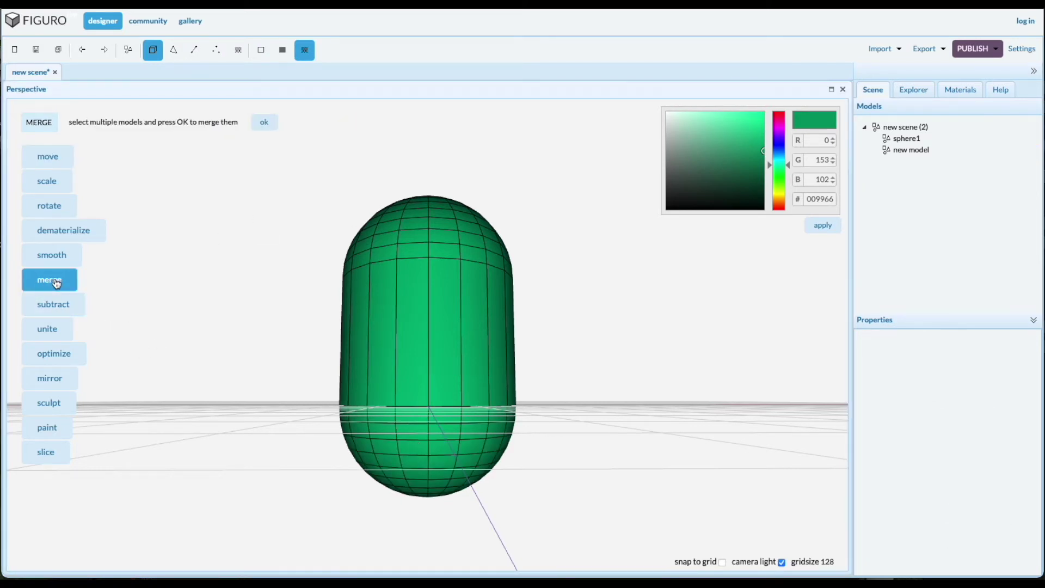
left_click(272, 124)
Select the merged new model and drag it slightly down along its Y axis.
left_click(917, 140)
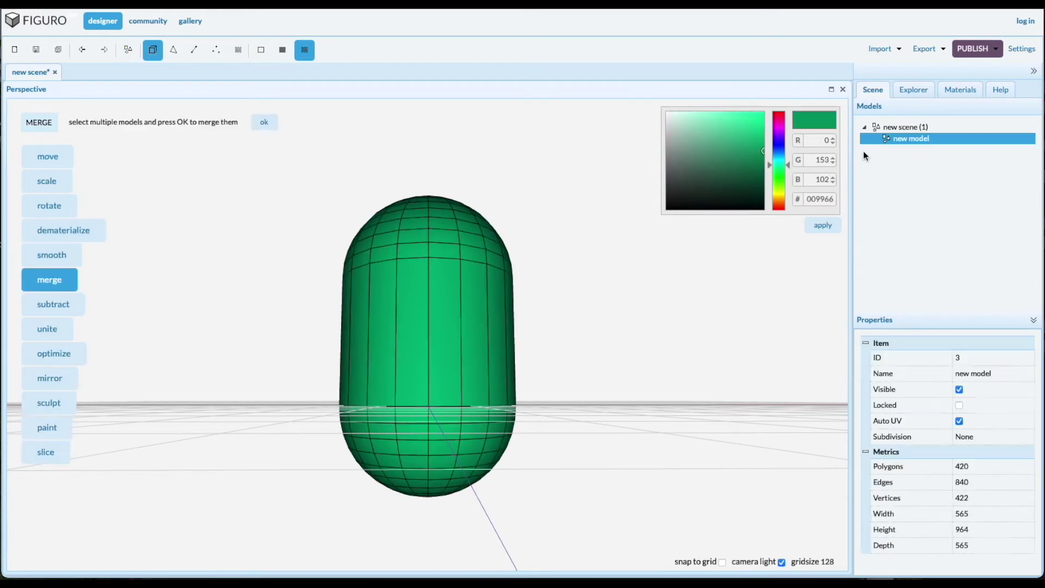
left_click_drag(675, 291, 622, 292)
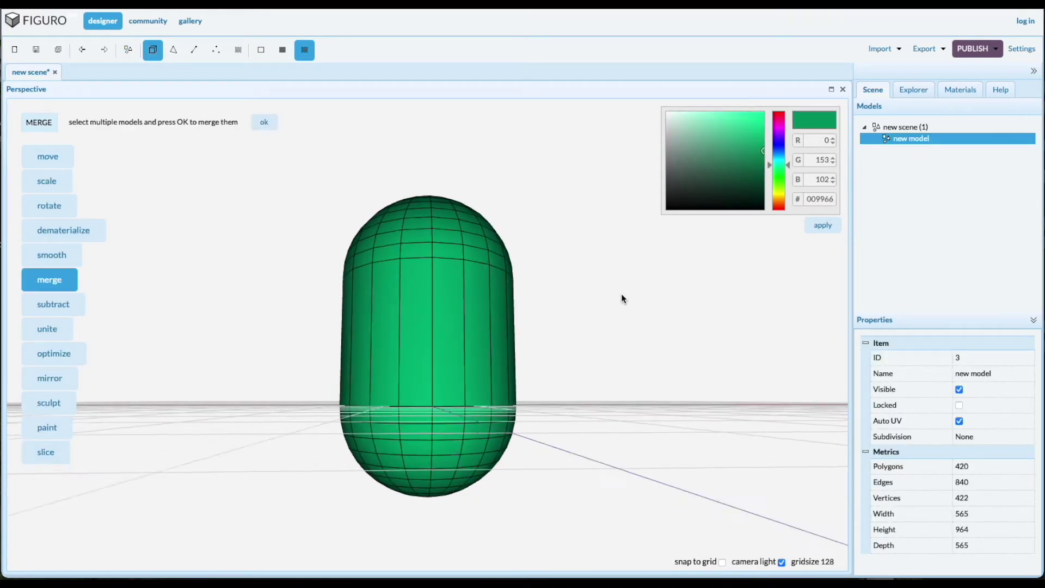
left_click(57, 163)
left_click_drag(428, 296, 413, 312)
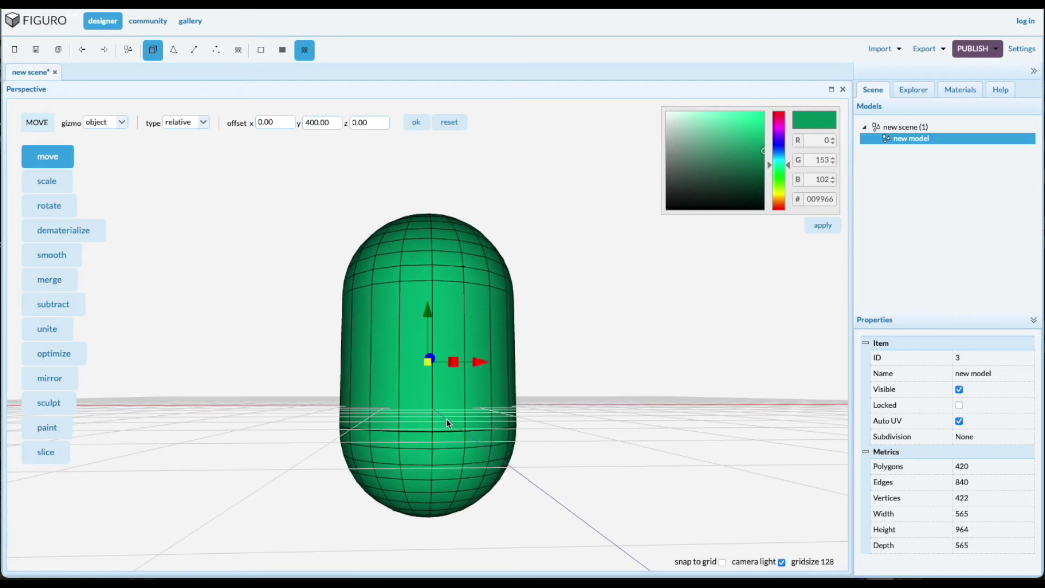
left_click(217, 50)
Weld the capsule's seam-ring vertices with merge distance 5, leaving 402 vertices.
scroll(436, 446, "up", 6)
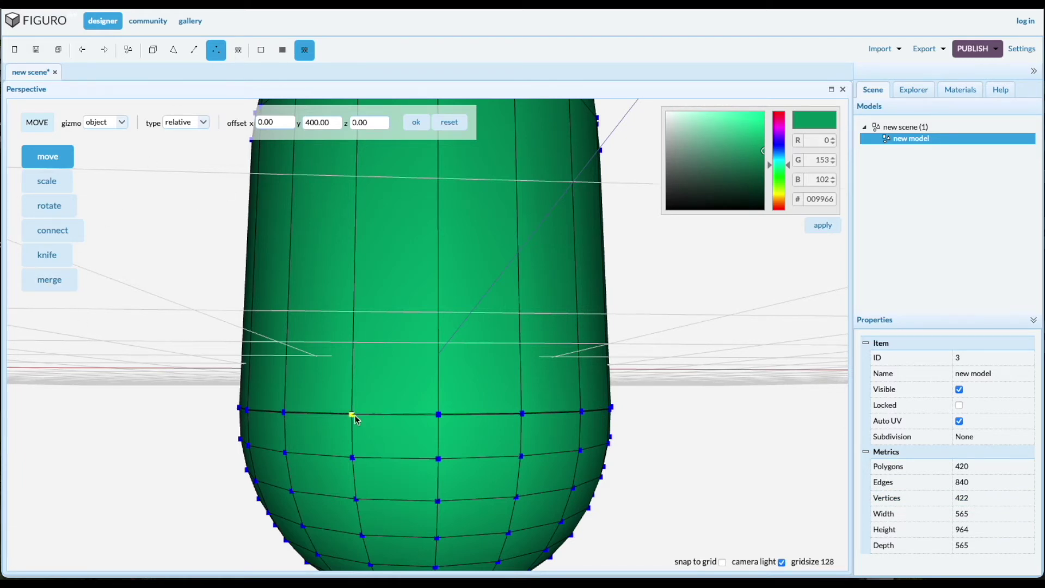
left_click(50, 281)
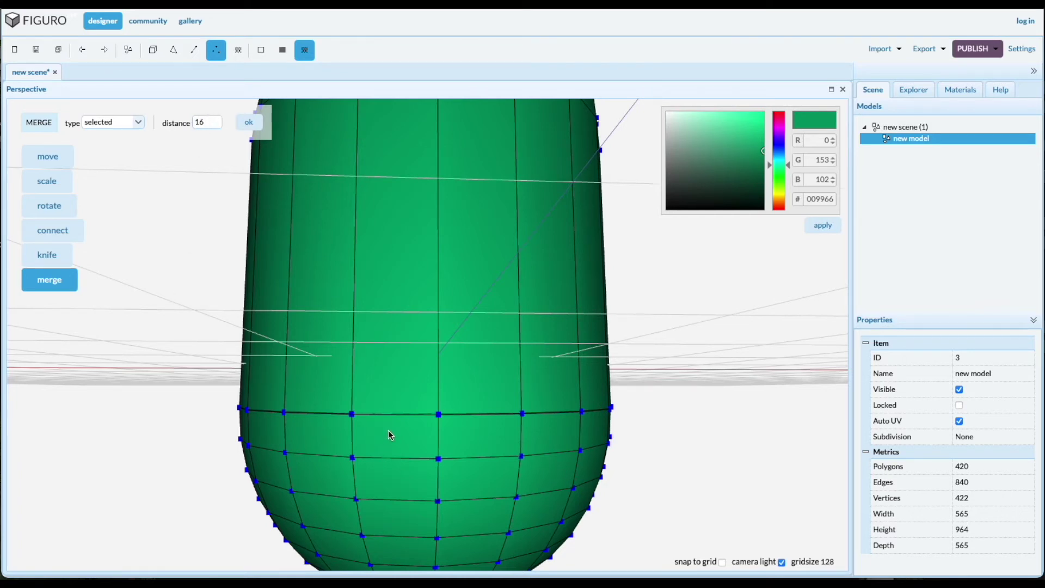
left_click(208, 123)
double_click(208, 123)
type("5")
left_click(206, 390)
left_click_drag(204, 387, 636, 434)
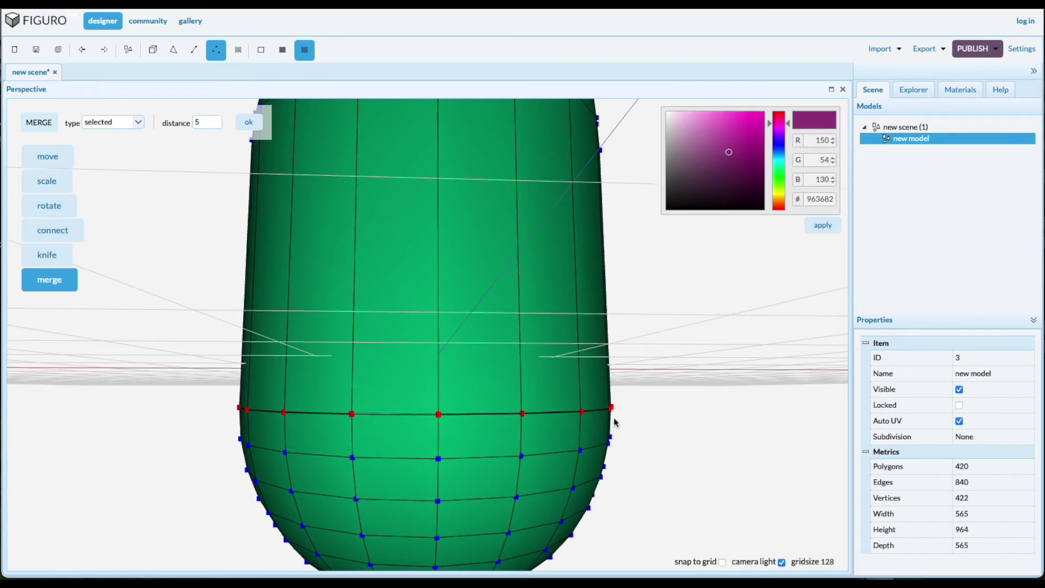
left_click(251, 124)
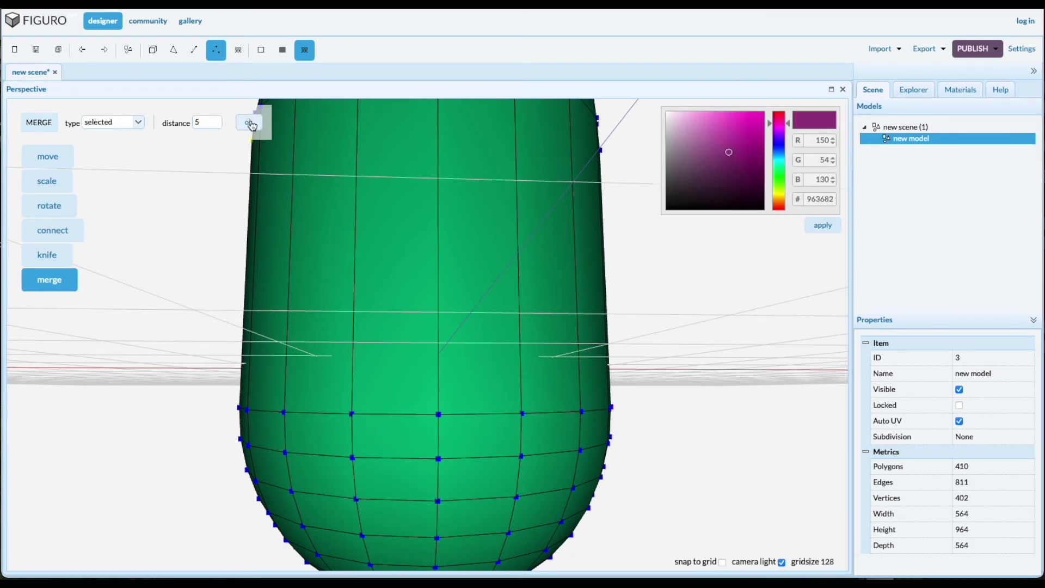
scroll(703, 345, "down", 6)
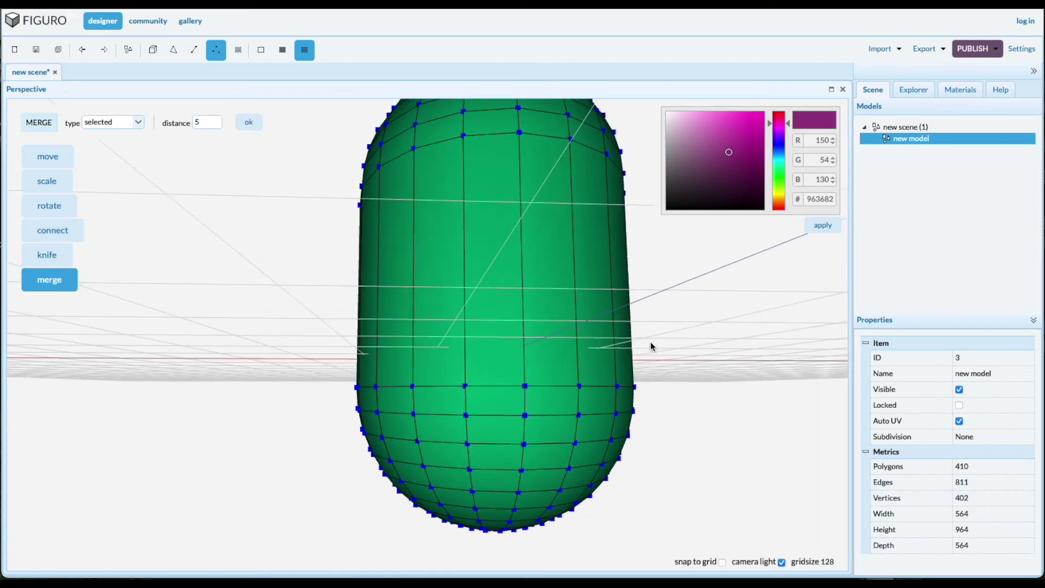
right_click_drag(698, 352, 705, 328)
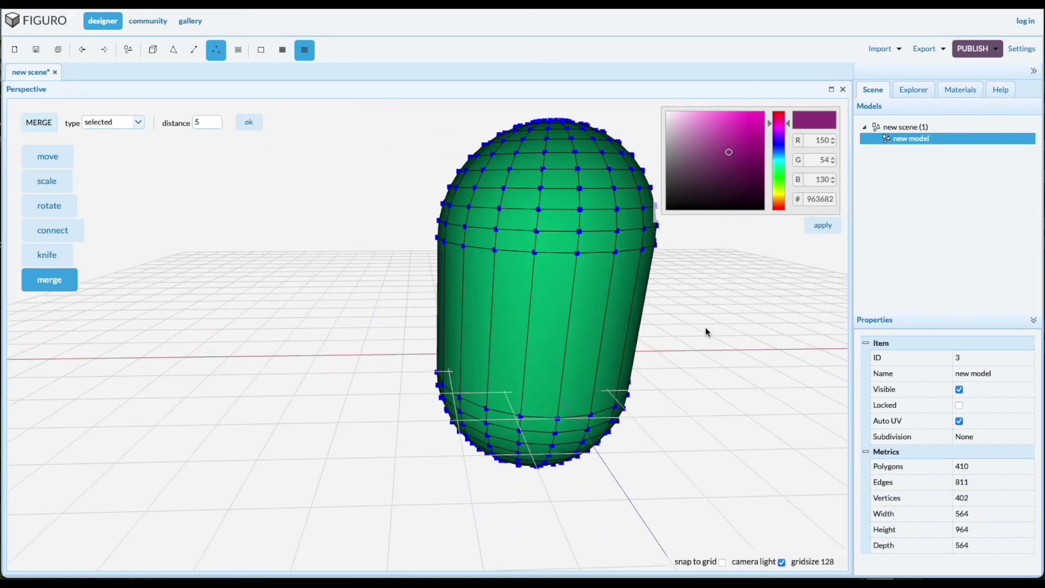
Drag the green capsule left along X and drag out a new pink sphere4 beside it.
left_click(153, 50)
scroll(377, 277, "down", 4)
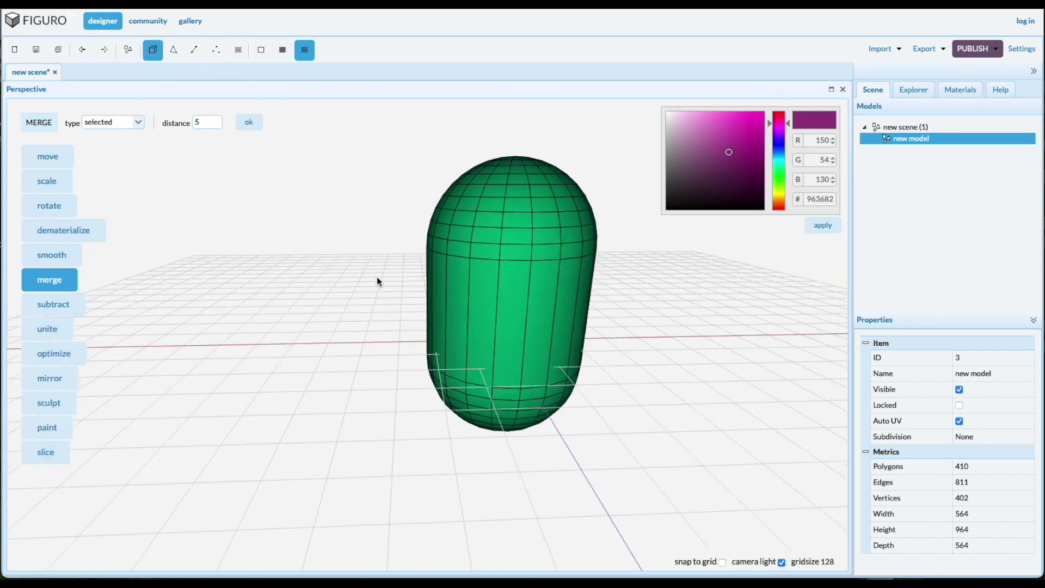
right_click_drag(322, 245, 281, 265)
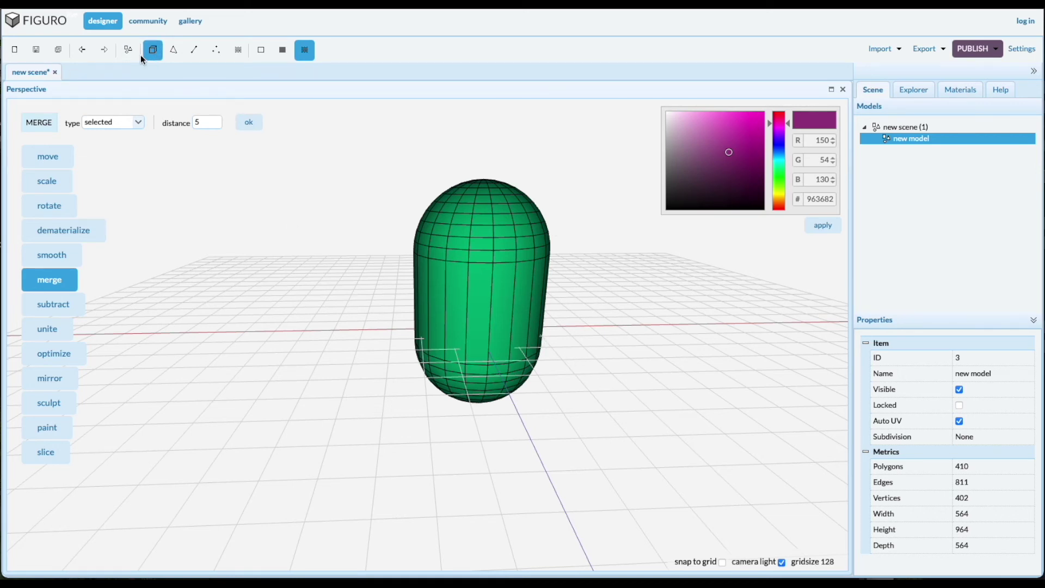
left_click(47, 160)
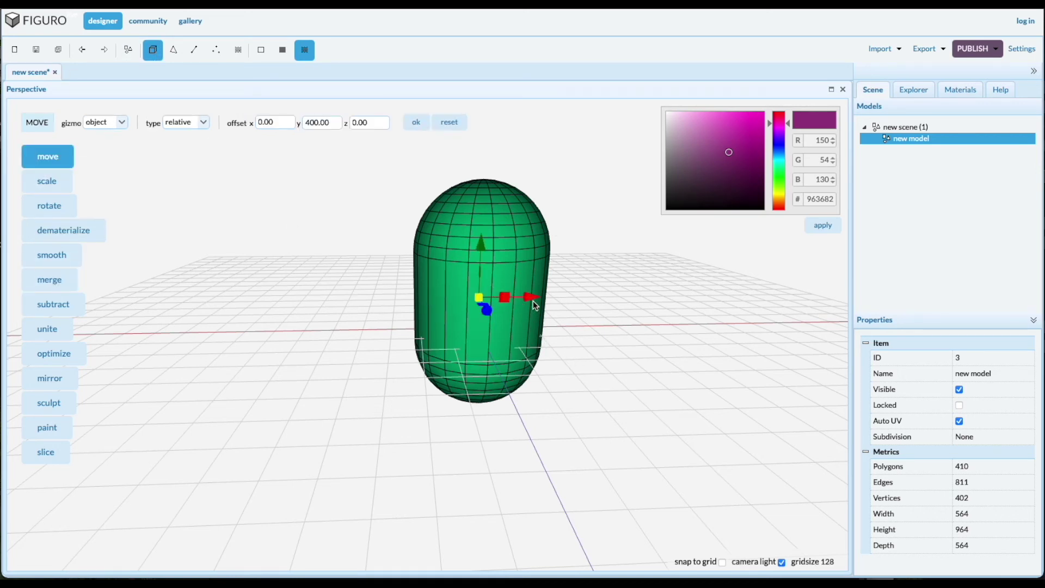
left_click_drag(532, 301, 263, 304)
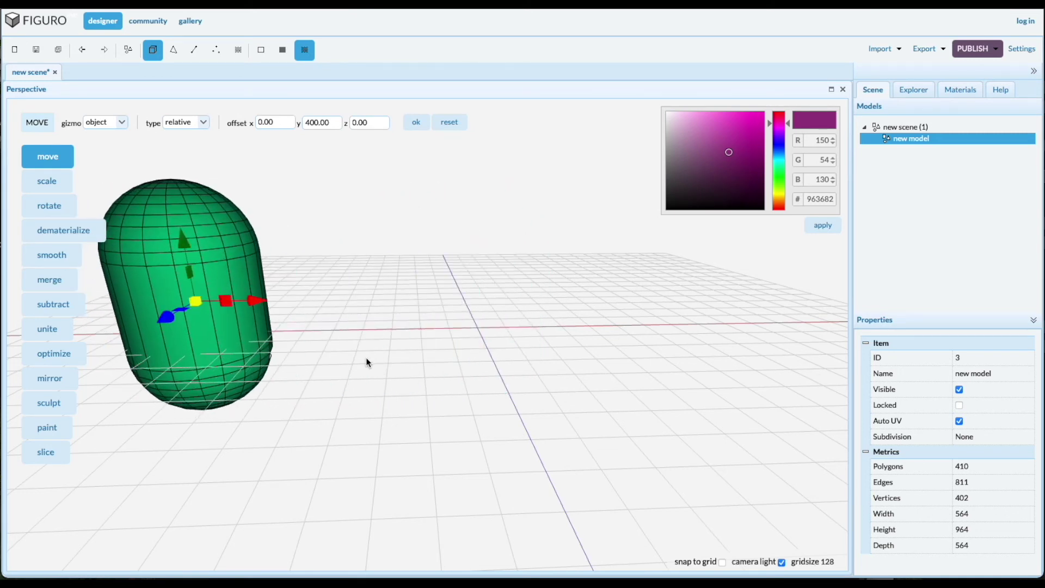
left_click(128, 49)
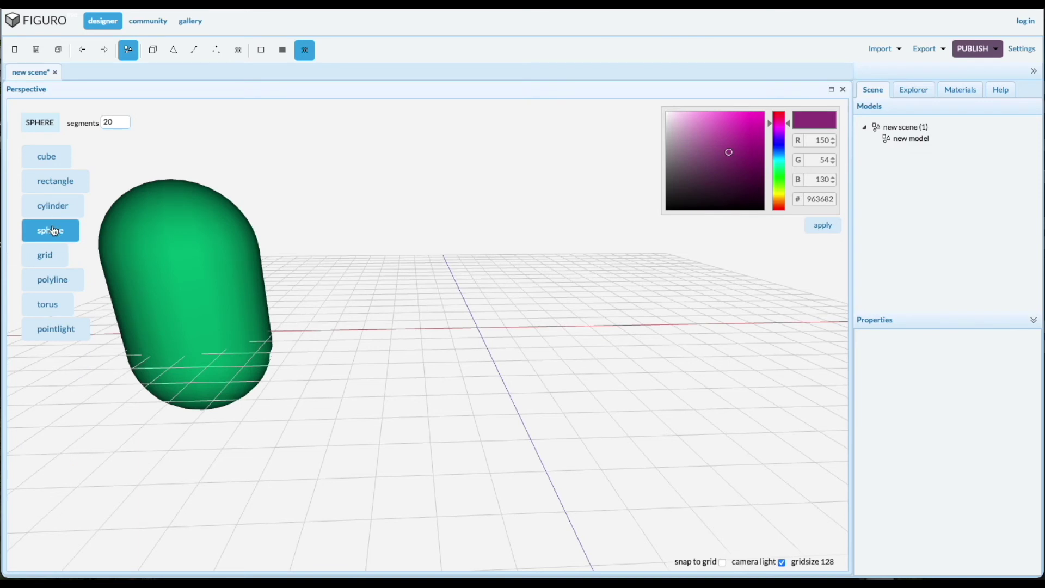
left_click_drag(454, 313, 475, 331)
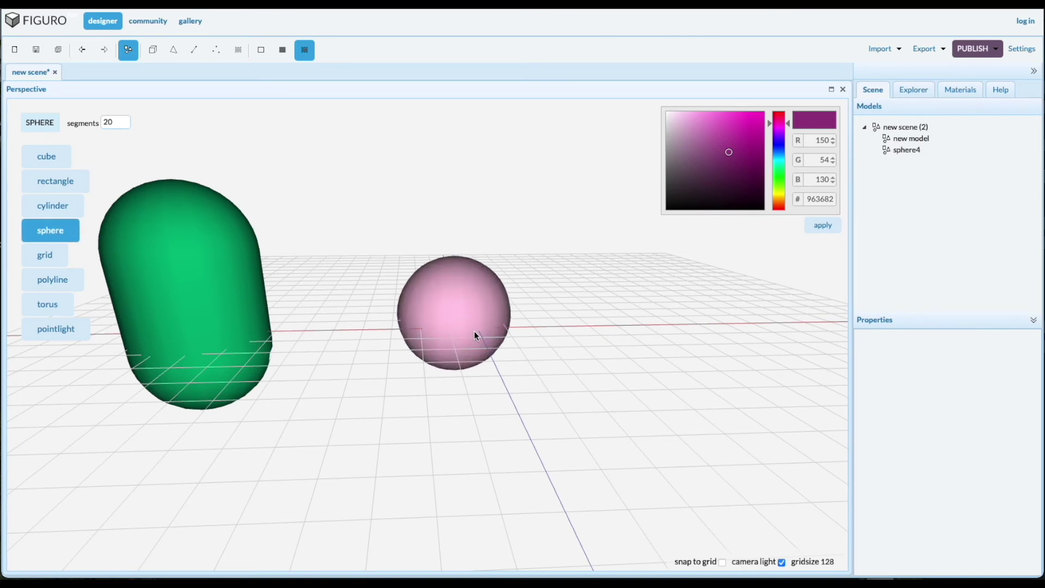
Reset sphere4's move offsets and place it at absolute position 0, 0, 0.
left_click(900, 151)
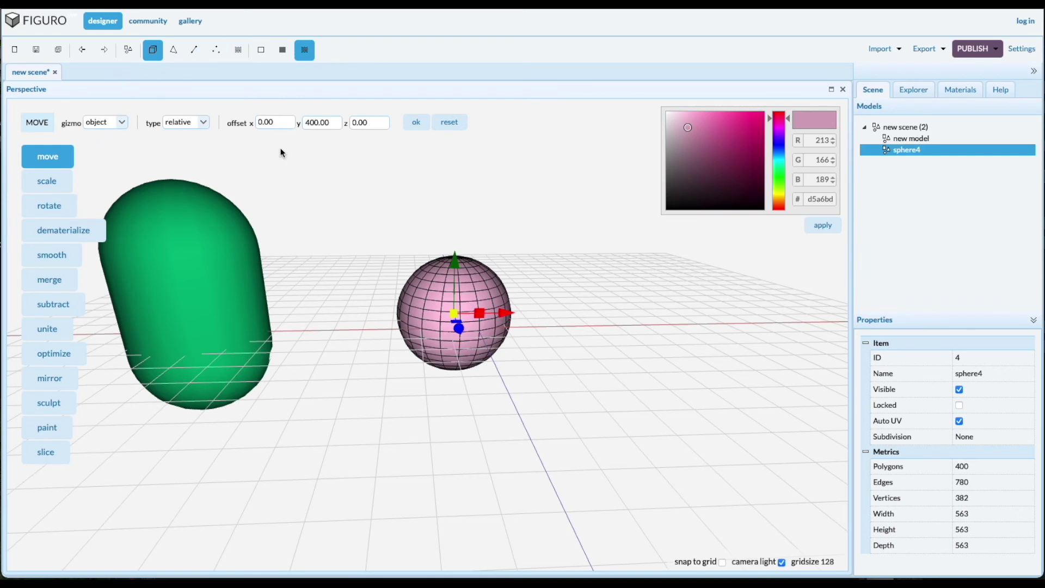
left_click(451, 124)
left_click(184, 125)
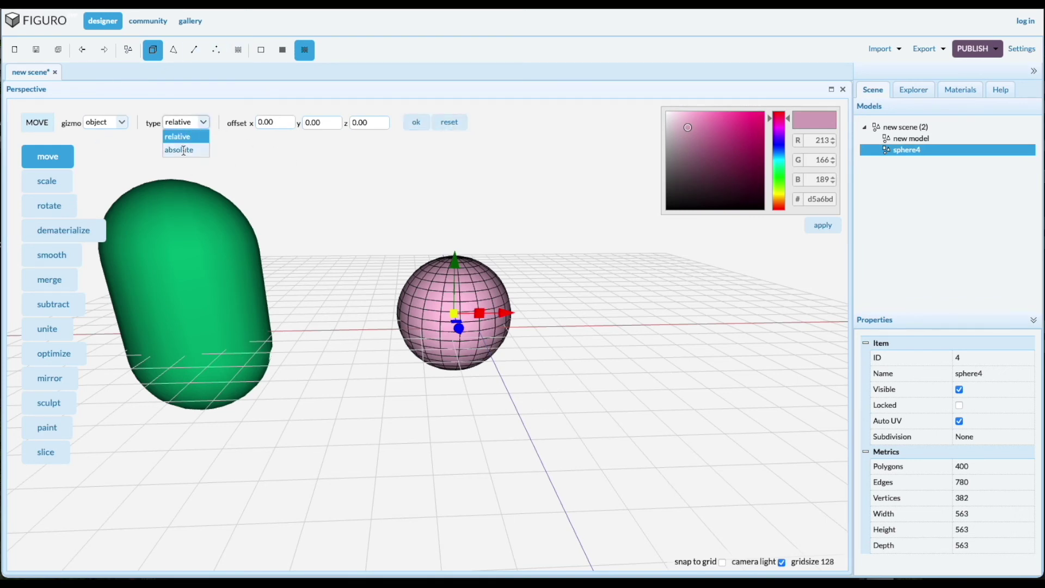
left_click(182, 150)
left_click(415, 124)
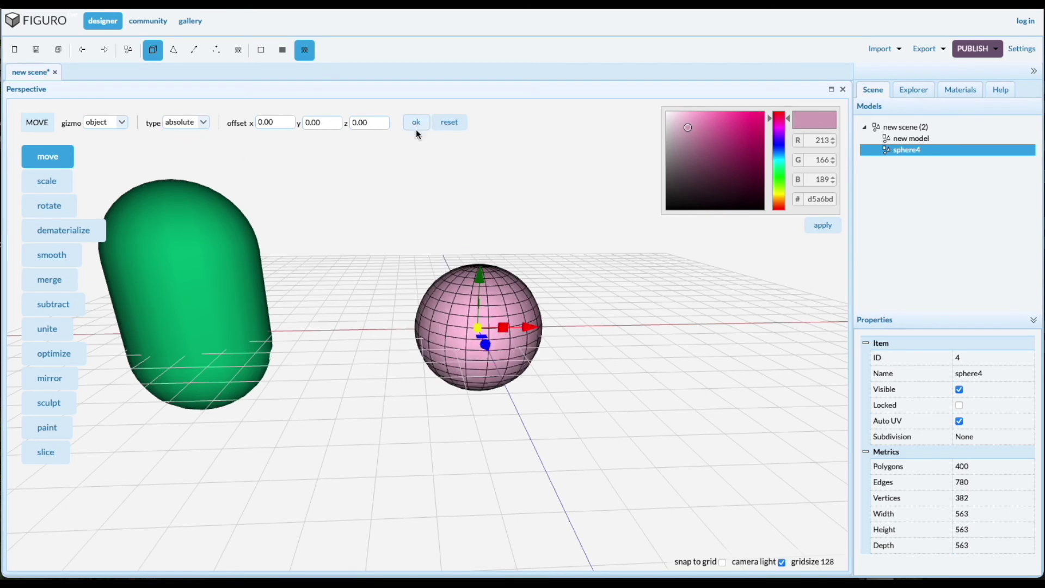
left_click_drag(580, 395, 577, 390)
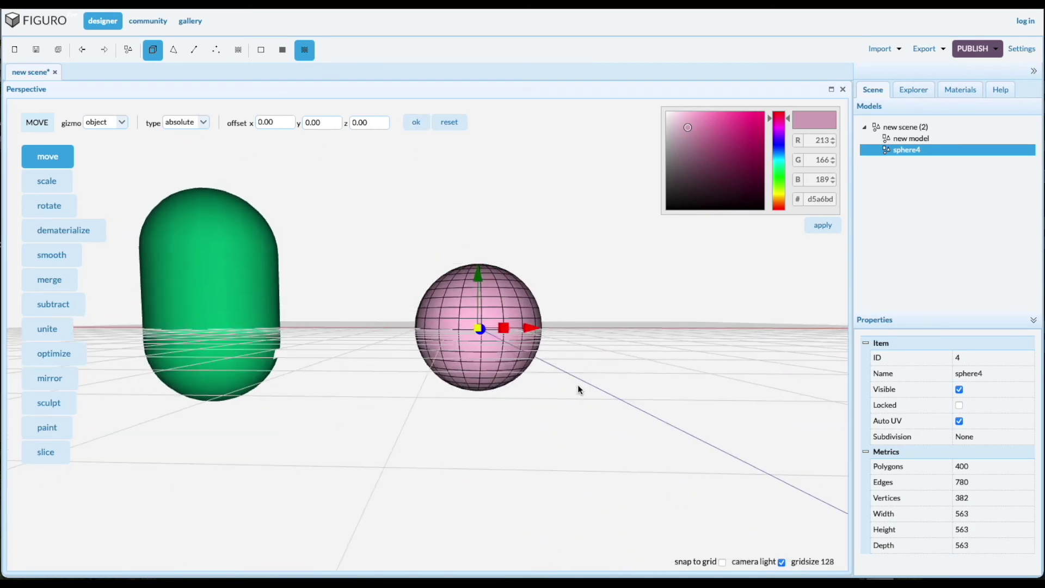
scroll(467, 318, "up", 5)
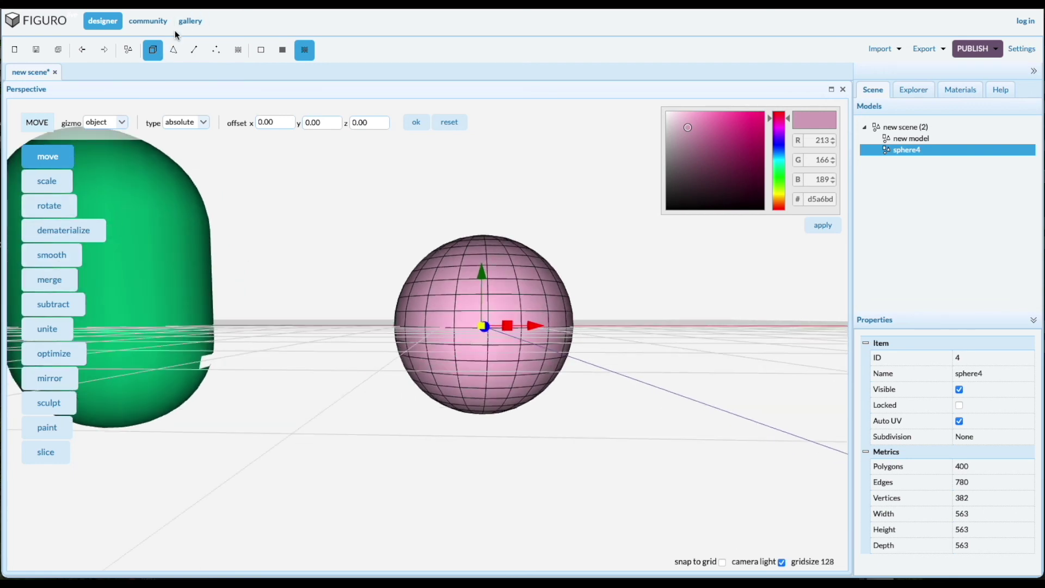
Select the pink sphere's top-half polygons and raise them 400 units with a relative Y offset.
left_click(173, 50)
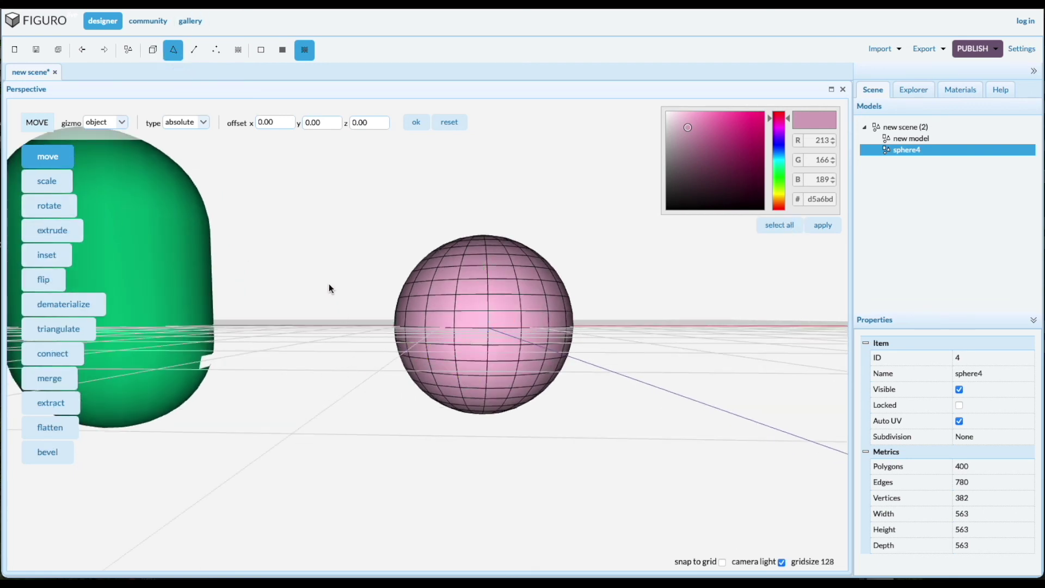
left_click_drag(339, 213, 617, 337)
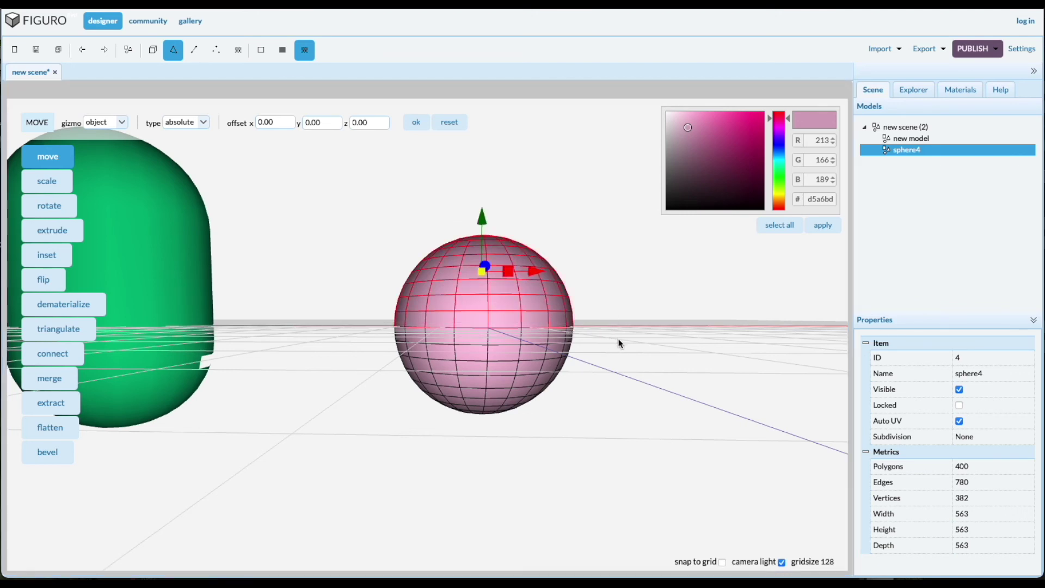
scroll(614, 359, "down", 5)
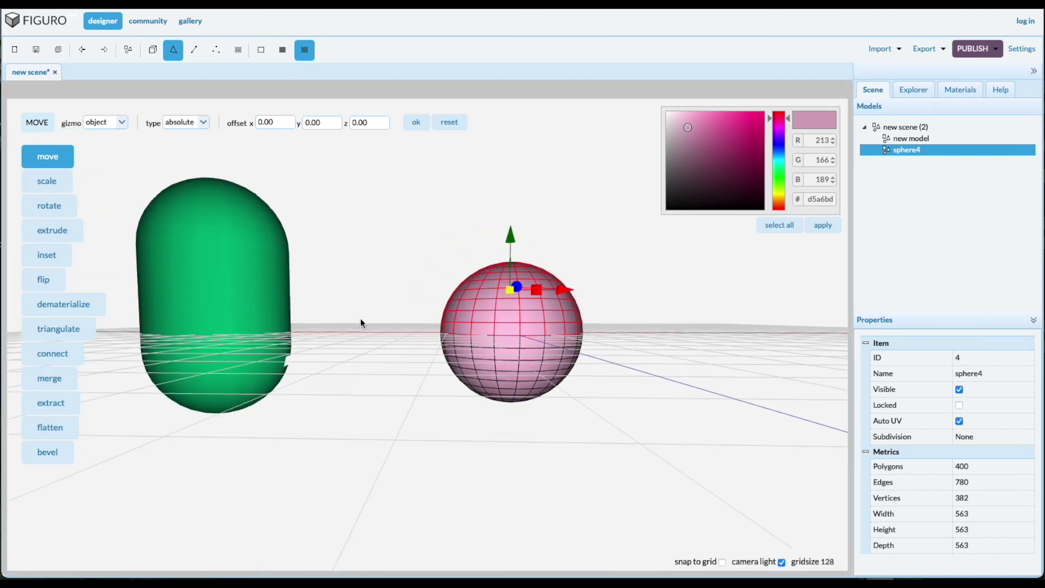
left_click(209, 129)
left_click(179, 135)
double_click(329, 123)
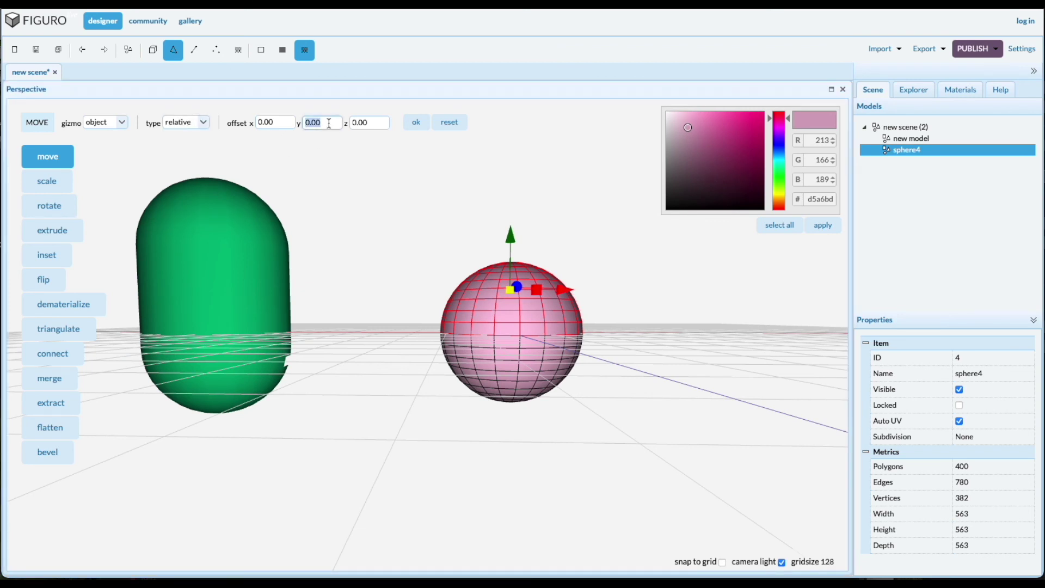
type("400")
left_click(415, 123)
Deselect the pink capsule and view both capsules from above.
scroll(357, 233, "down", 1)
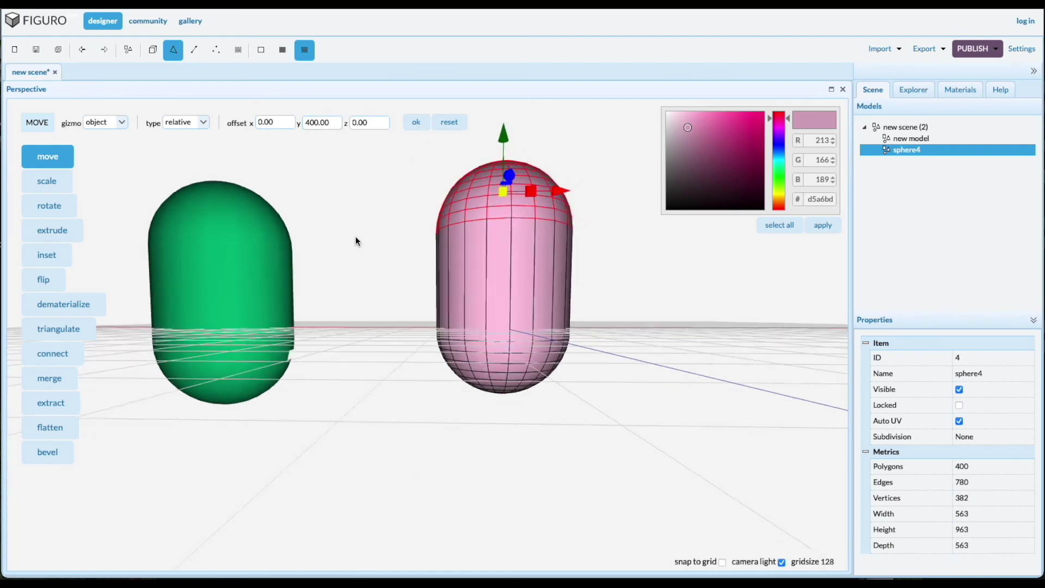
left_click(153, 50)
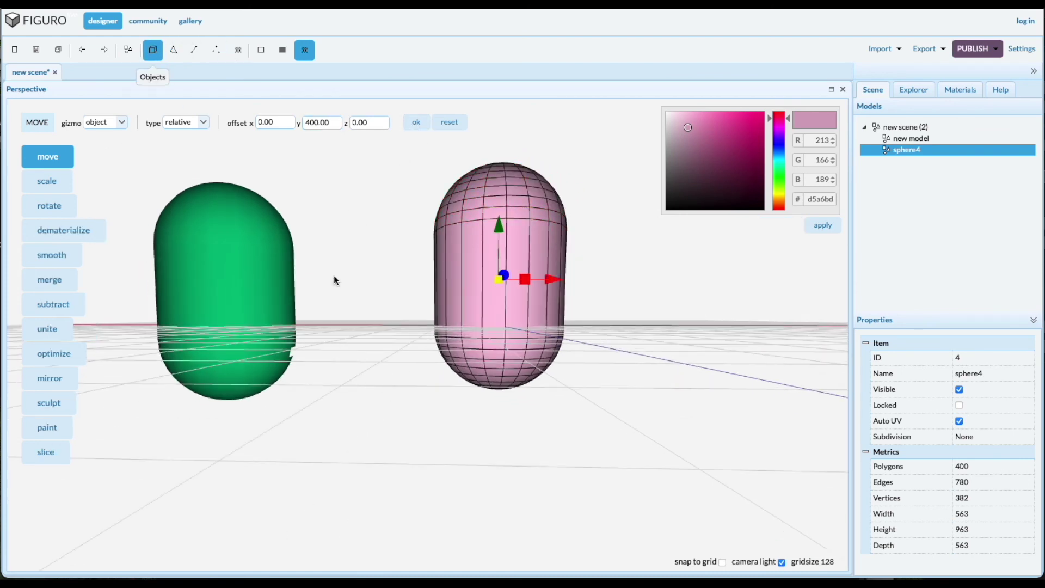
left_click(384, 243)
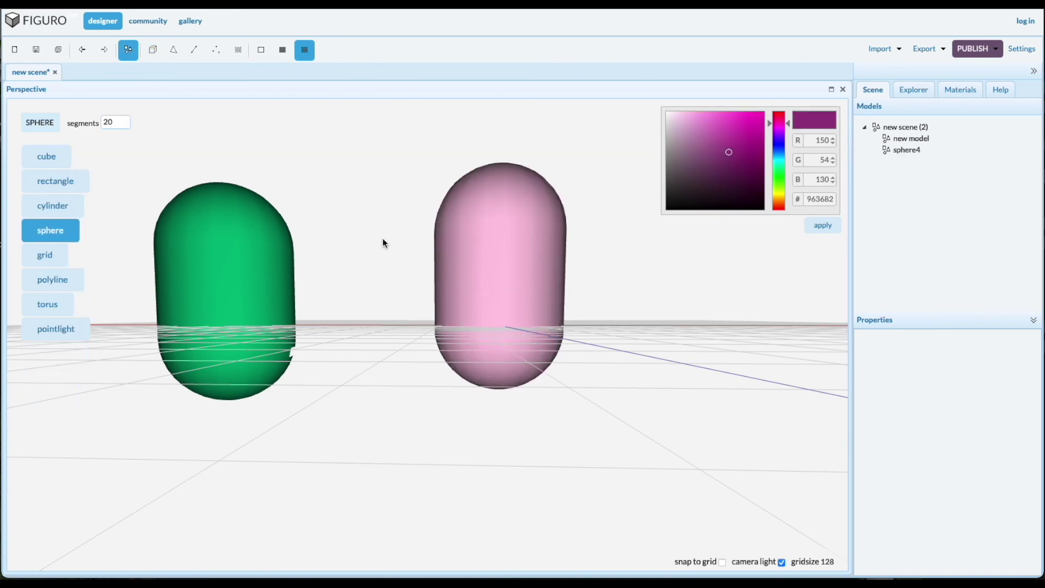
left_click_drag(362, 234, 398, 308)
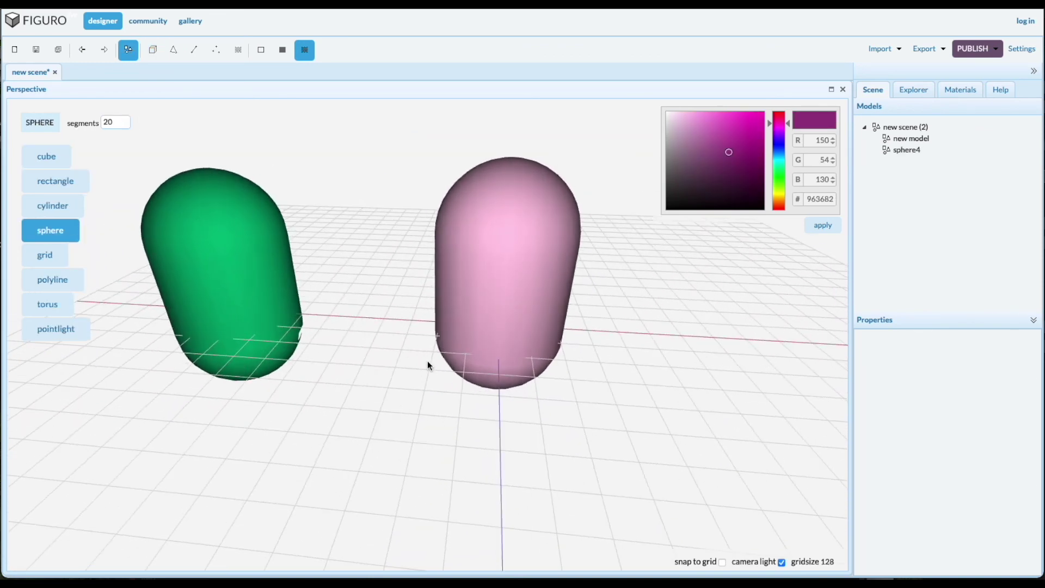